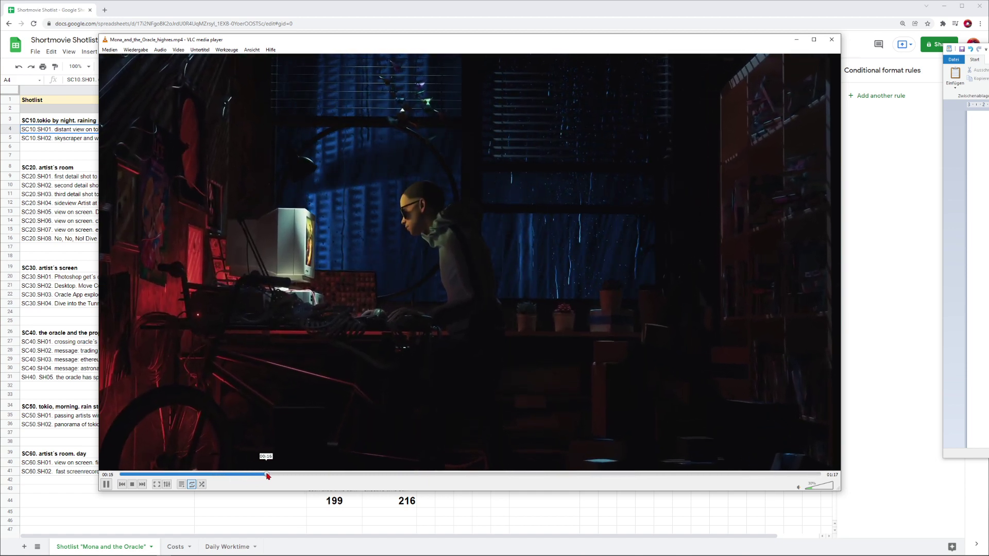
- Skip the short film ahead to the astronaut Mona Lisa scene, pause it, and close VLC
left_click(275, 474)
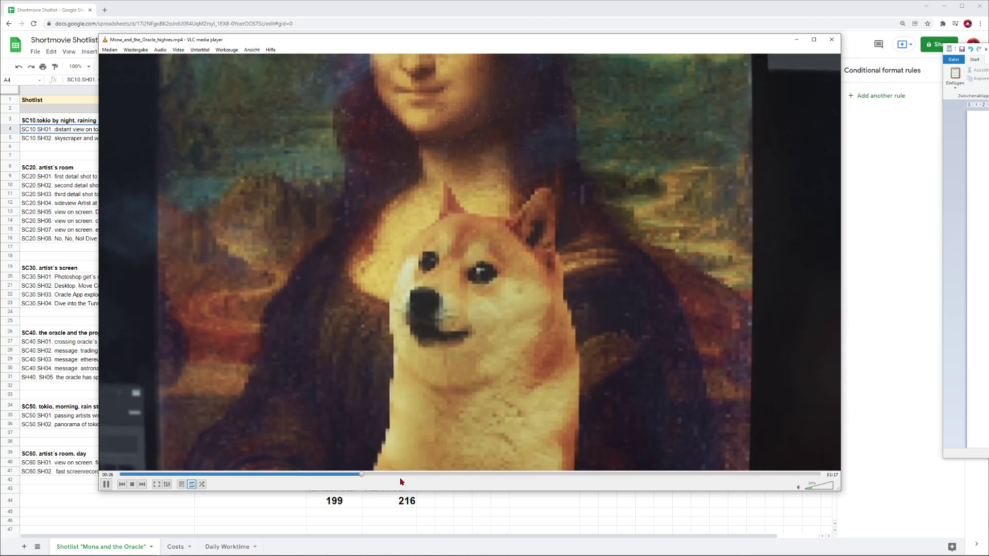
left_click(370, 479)
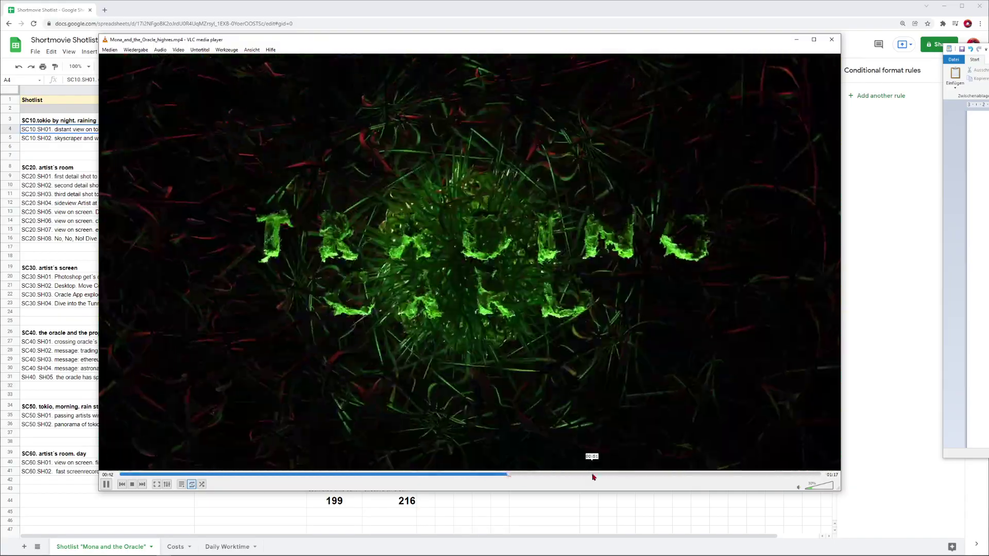
left_click_drag(593, 478, 739, 476)
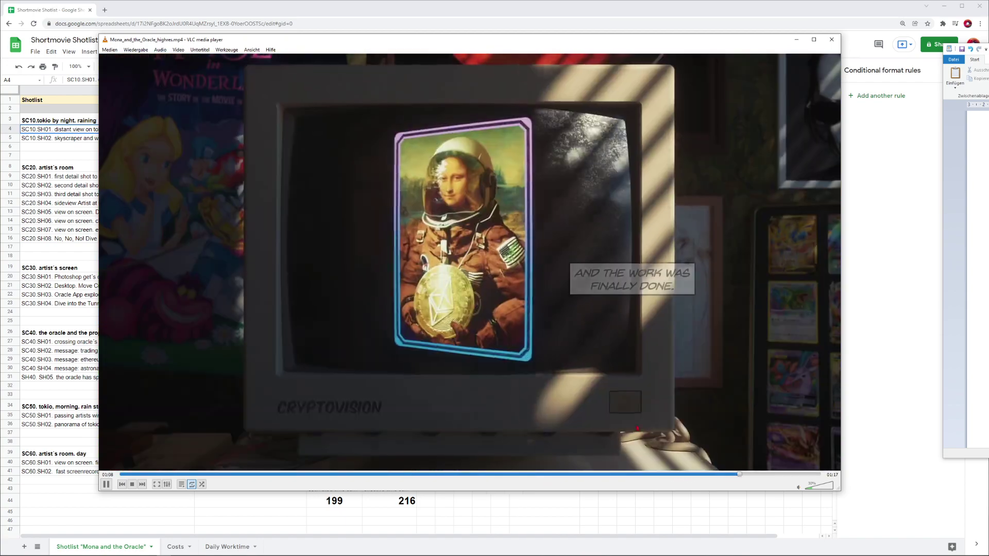
key("space")
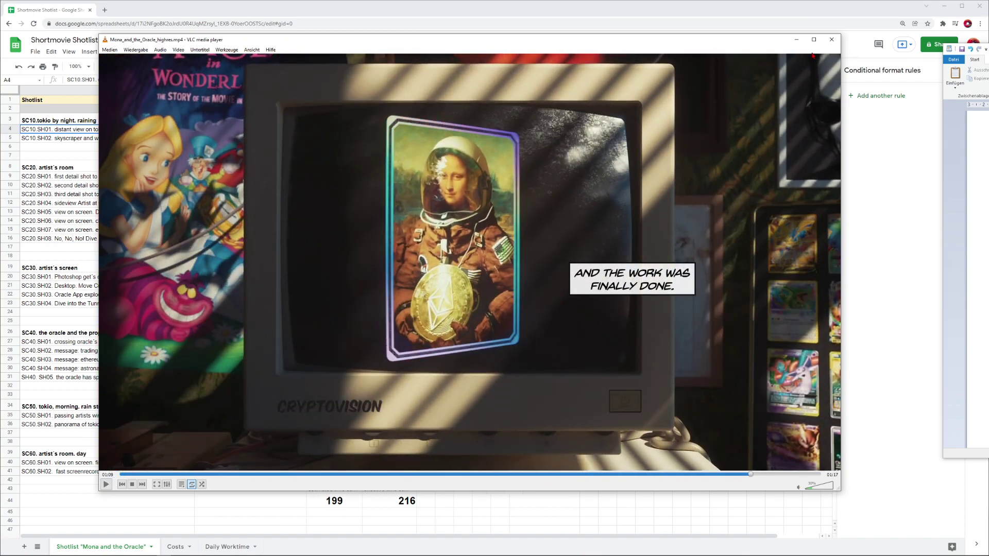
left_click(831, 39)
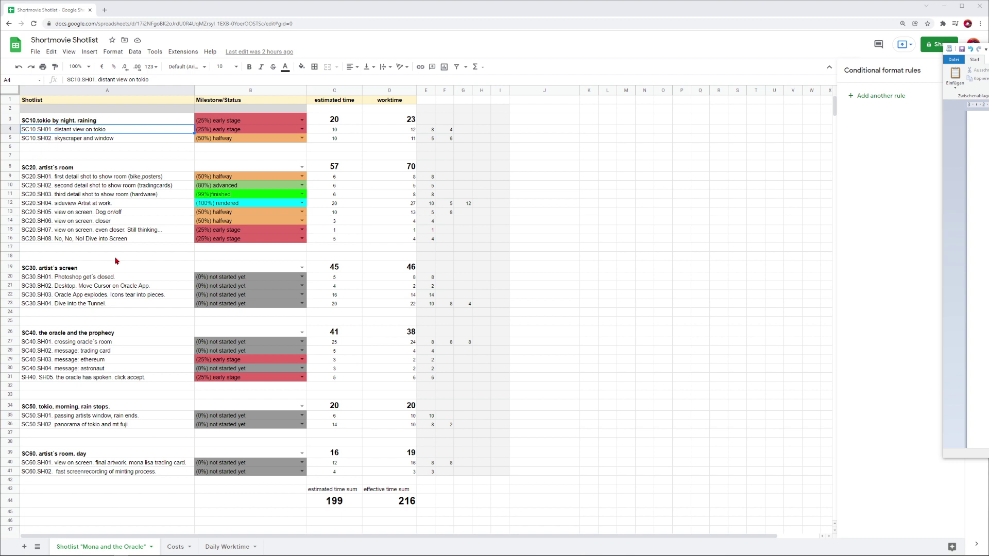
double_click(280, 124)
left_click(175, 116)
double_click(203, 119)
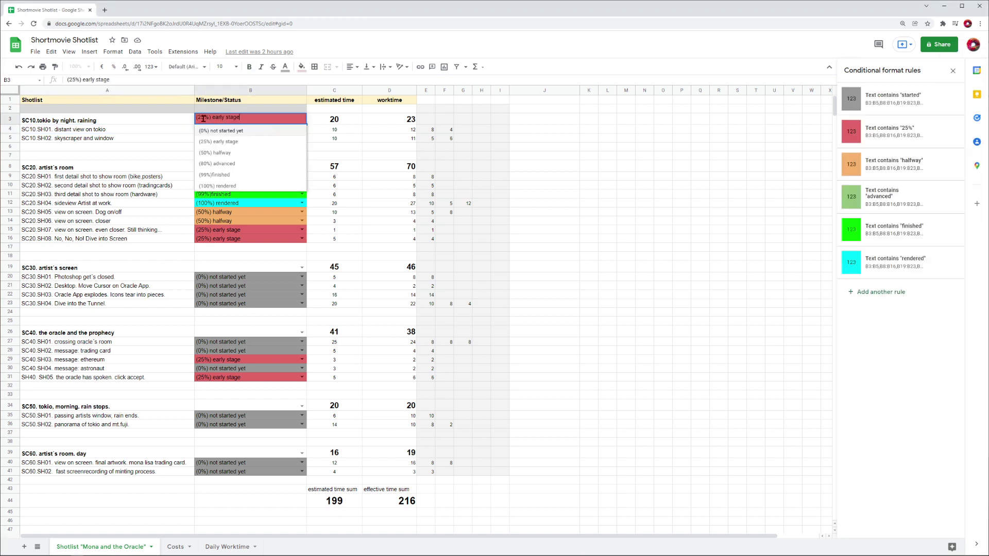
key("shift+Tab")
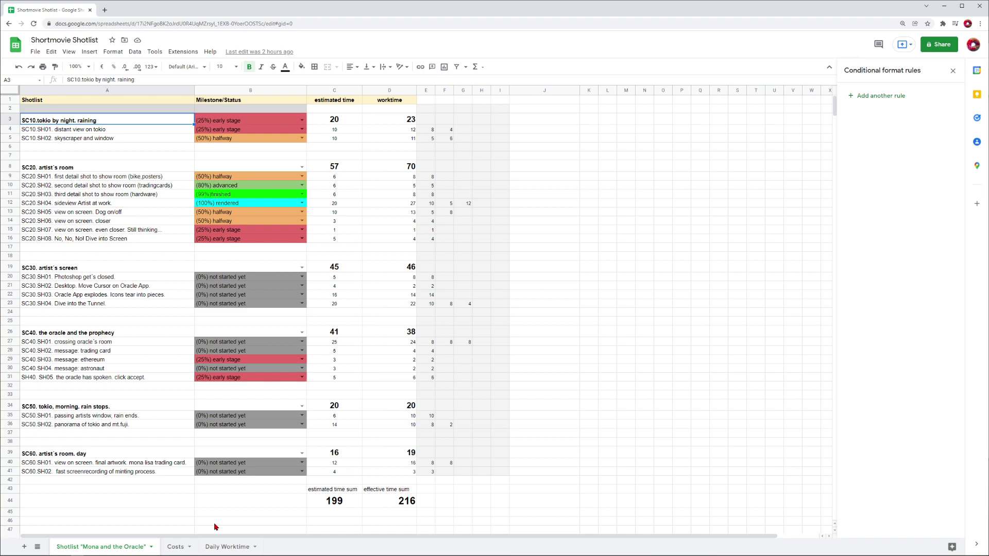
left_click(227, 547)
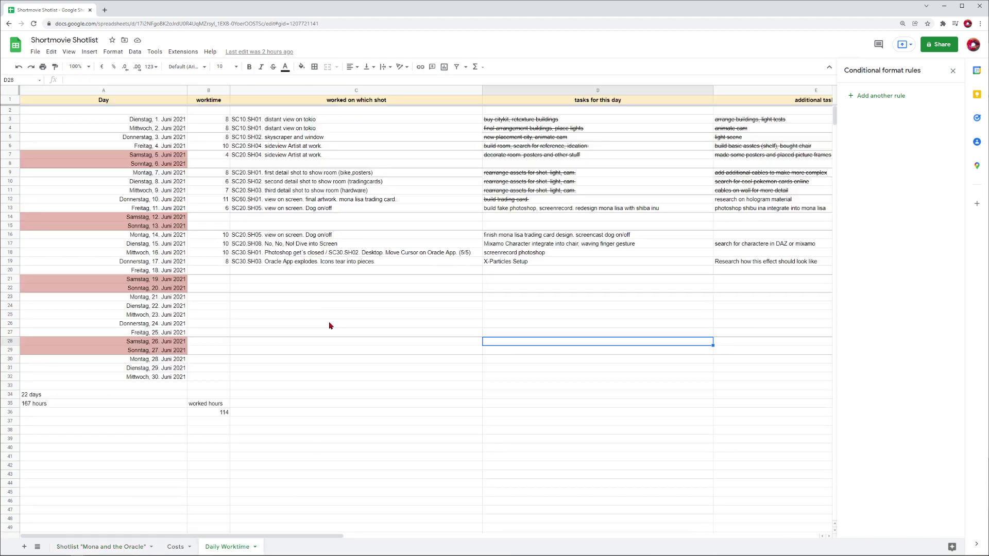
left_click(88, 547)
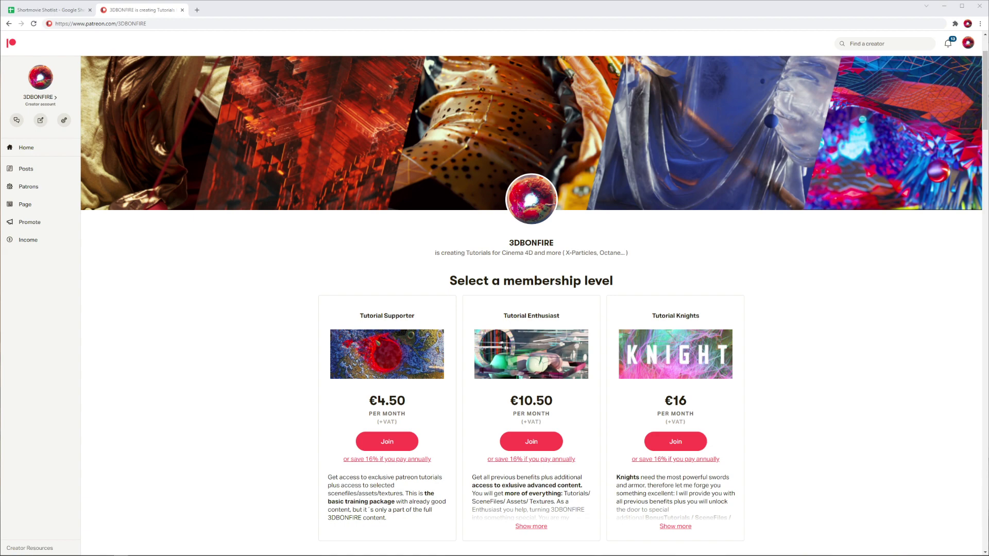
- Browse down the Patreon posts feed, return to the creator's home page, and close the tab
scroll(815, 340, "down", 20)
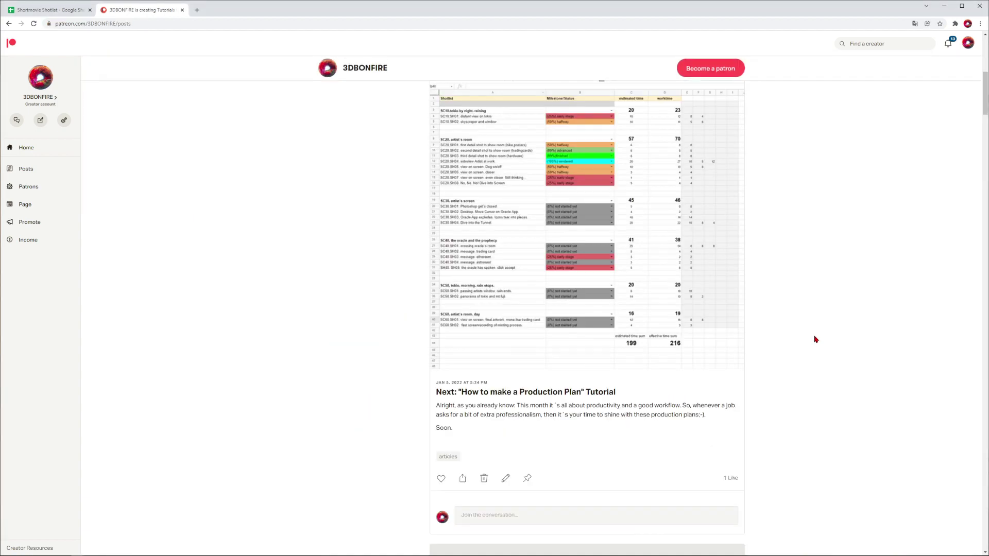
scroll(815, 340, "down", 20)
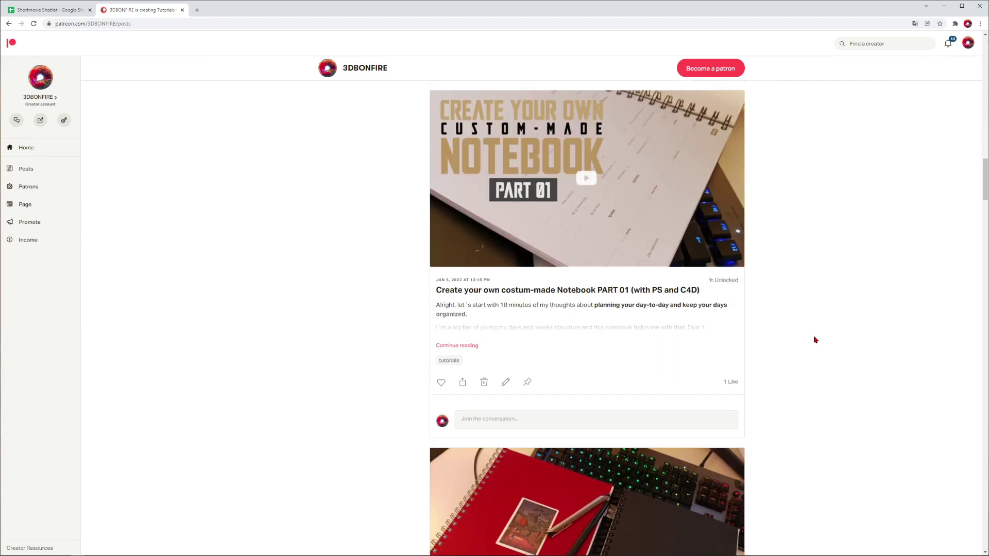
scroll(815, 340, "down", 20)
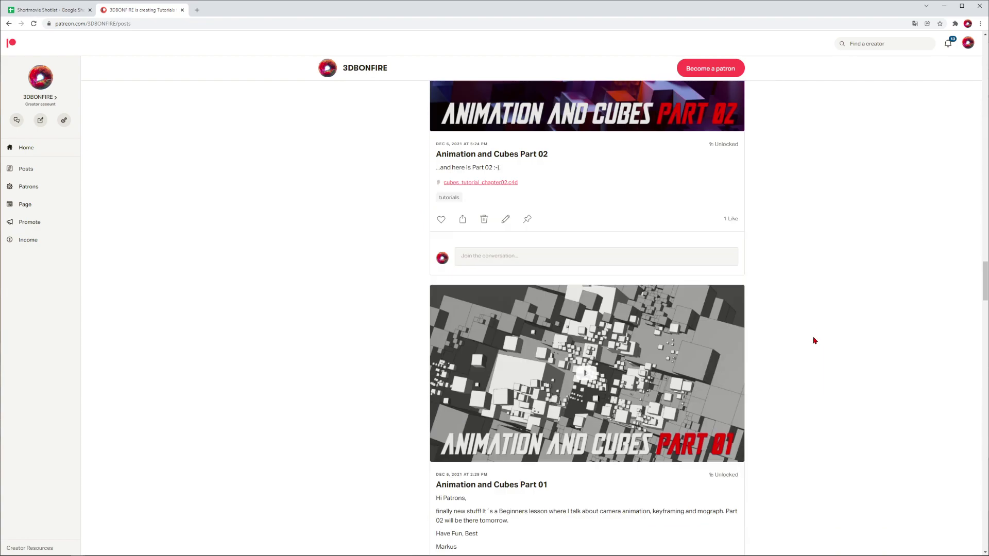
scroll(815, 340, "down", 20)
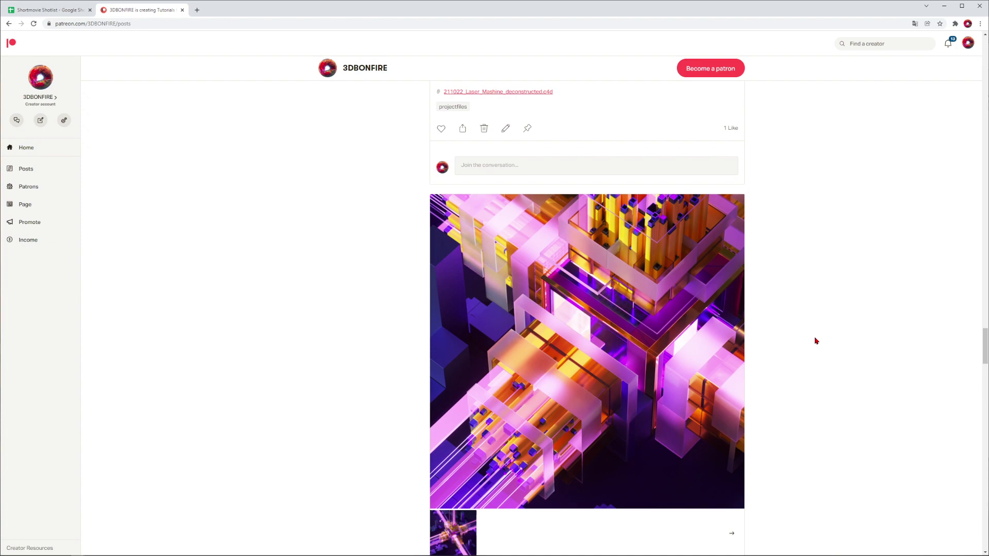
scroll(815, 342, "down", 20)
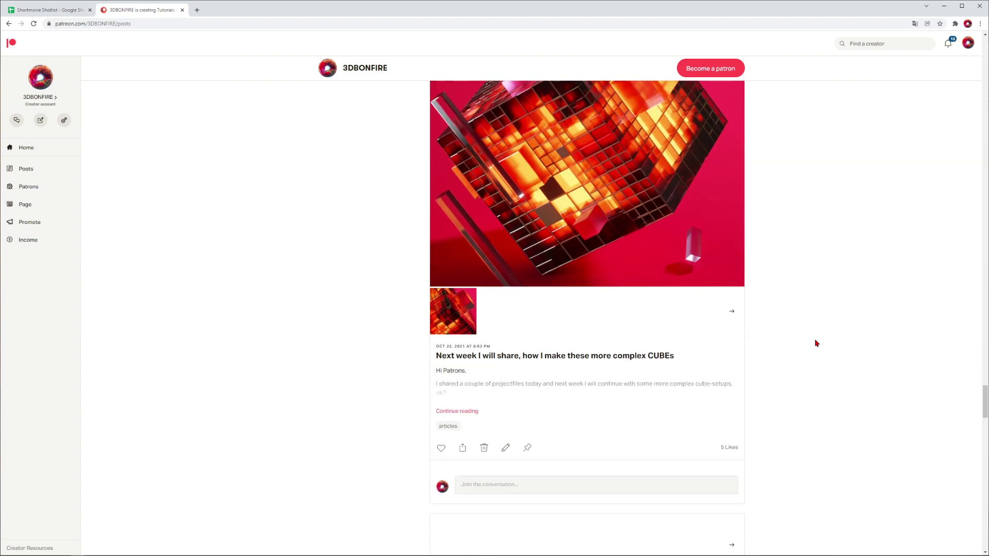
scroll(815, 342, "down", 20)
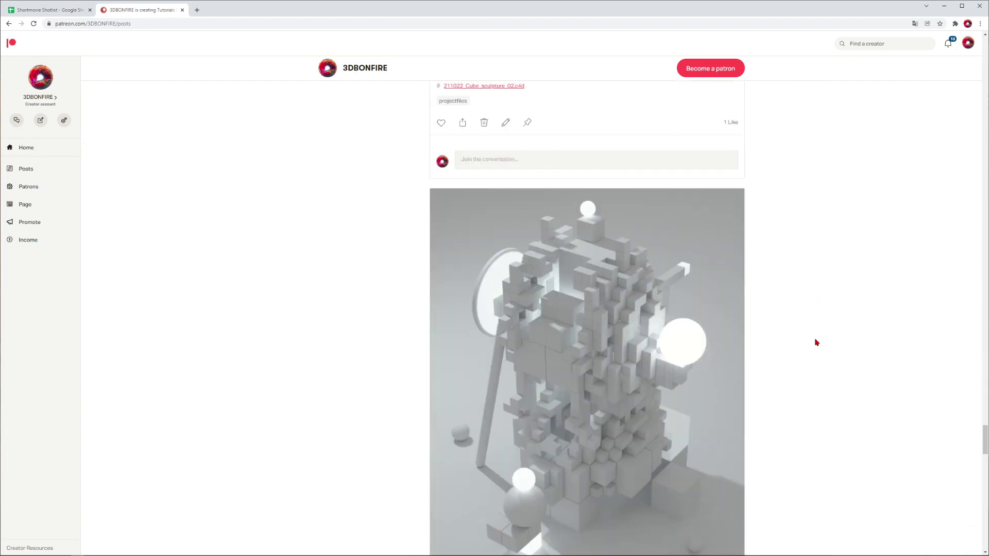
scroll(817, 343, "down", 12)
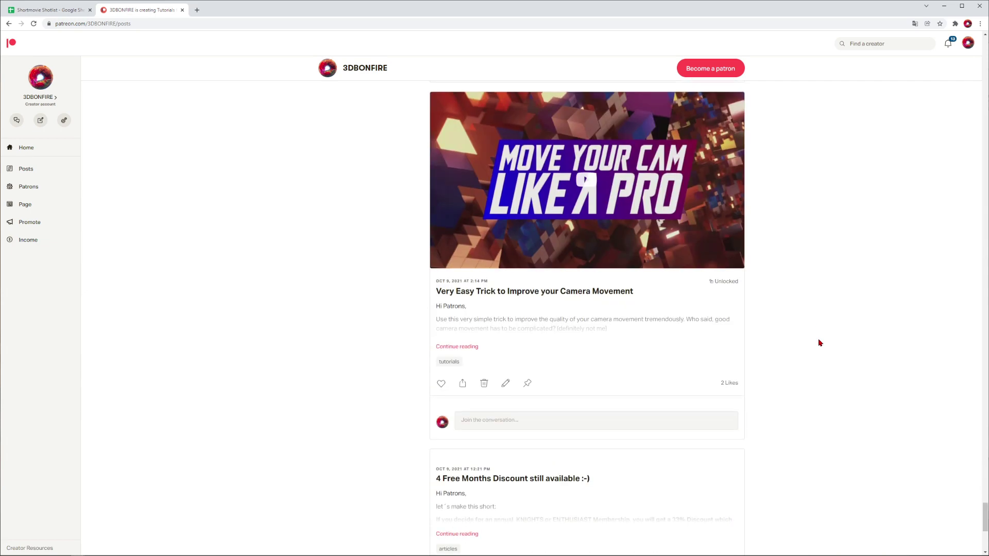
left_click(615, 328)
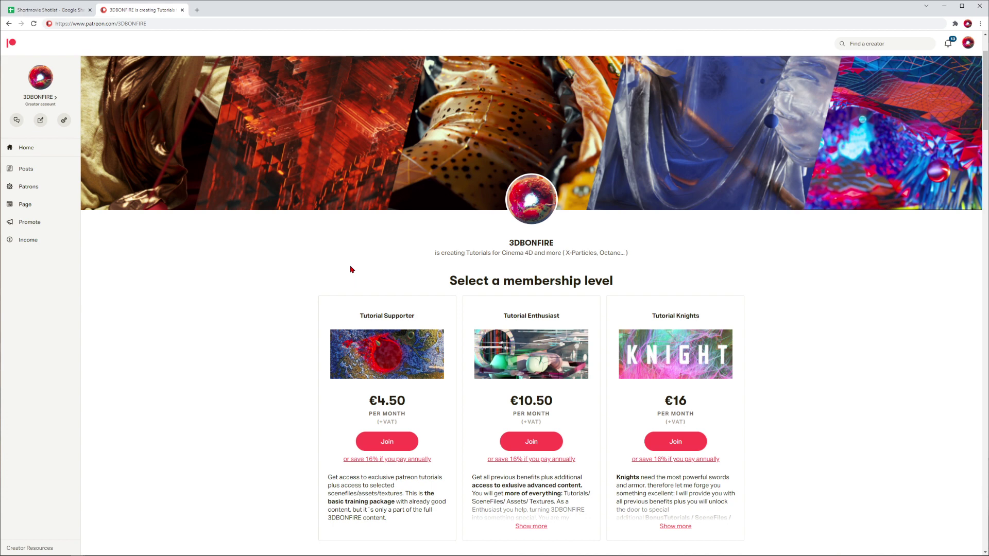
key("ctrl+w")
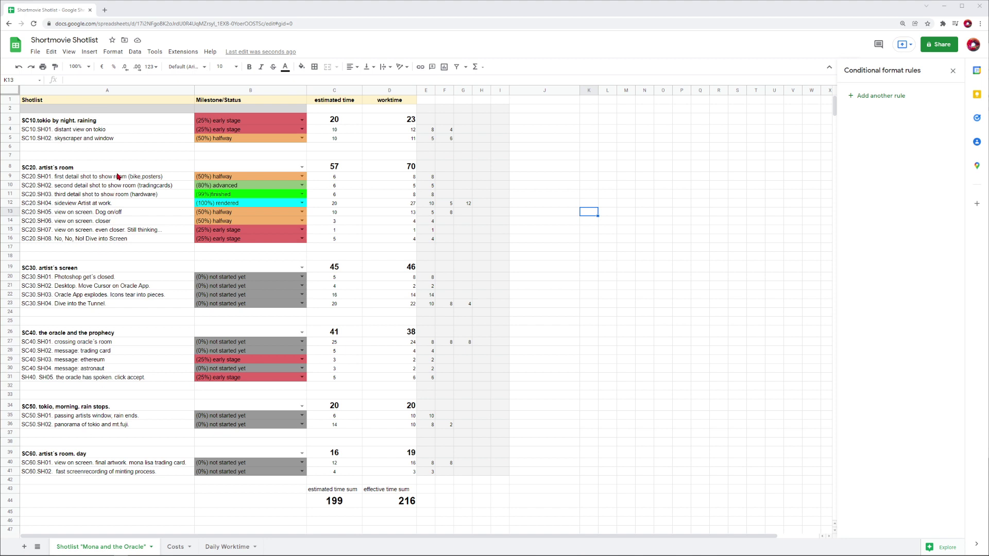
left_click(30, 121)
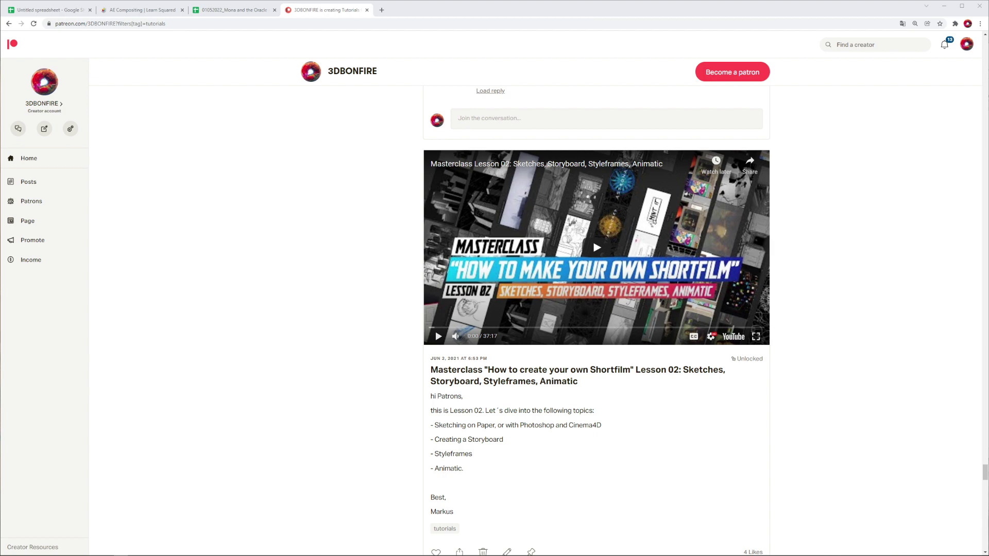
- Look through the Patreon Masterclass tutorial posts, then switch to the Google Sheets window
scroll(596, 320, "down", 8)
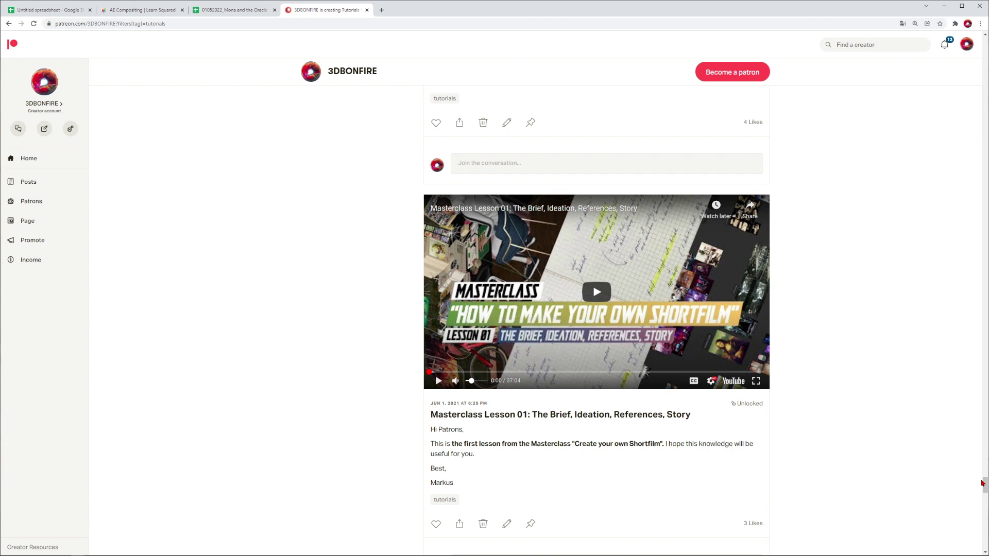
left_click_drag(982, 481, 985, 369)
scroll(827, 380, "up", 7)
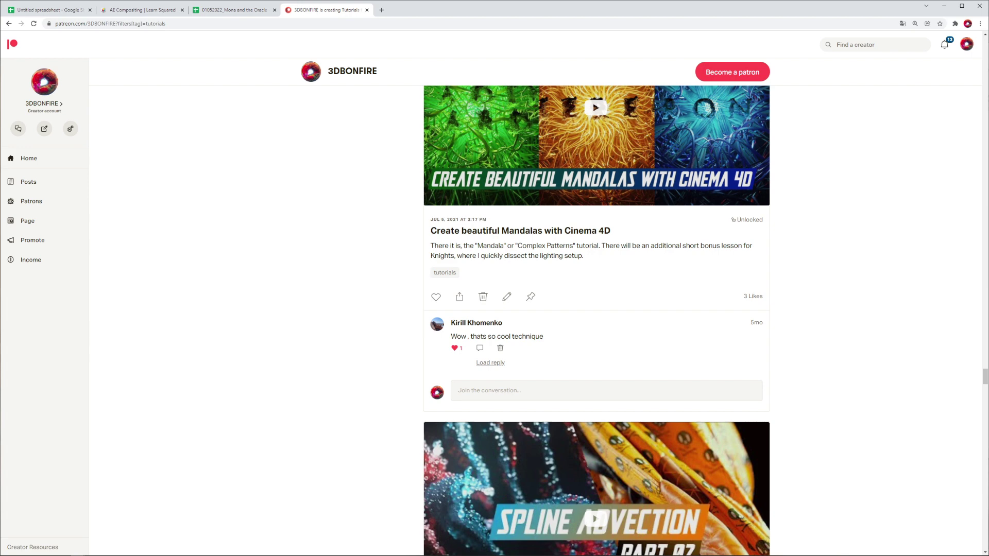
key("alt+Tab")
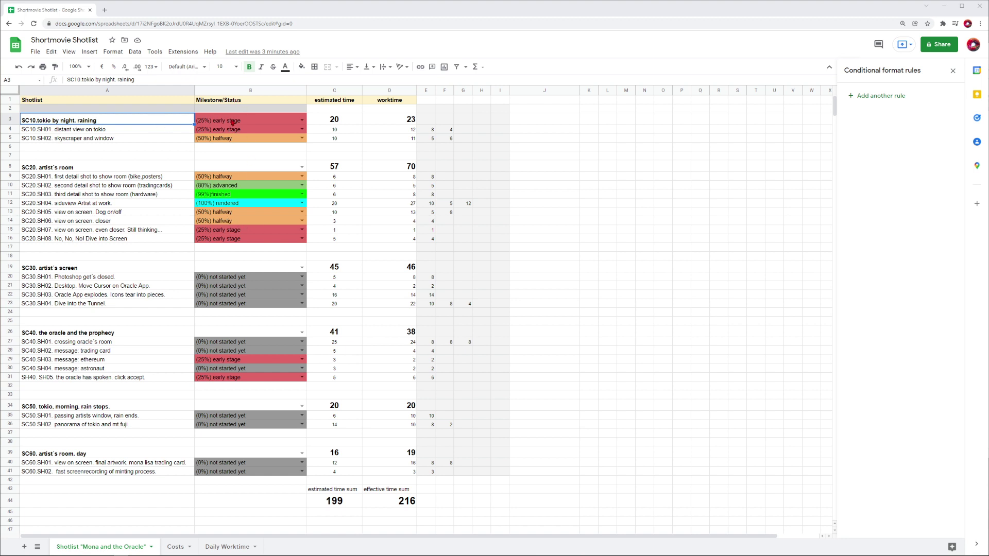
- Try the SC10 status in B3 as (0%) not started, (25%) early stage, then (50%) halfway
left_click(301, 120)
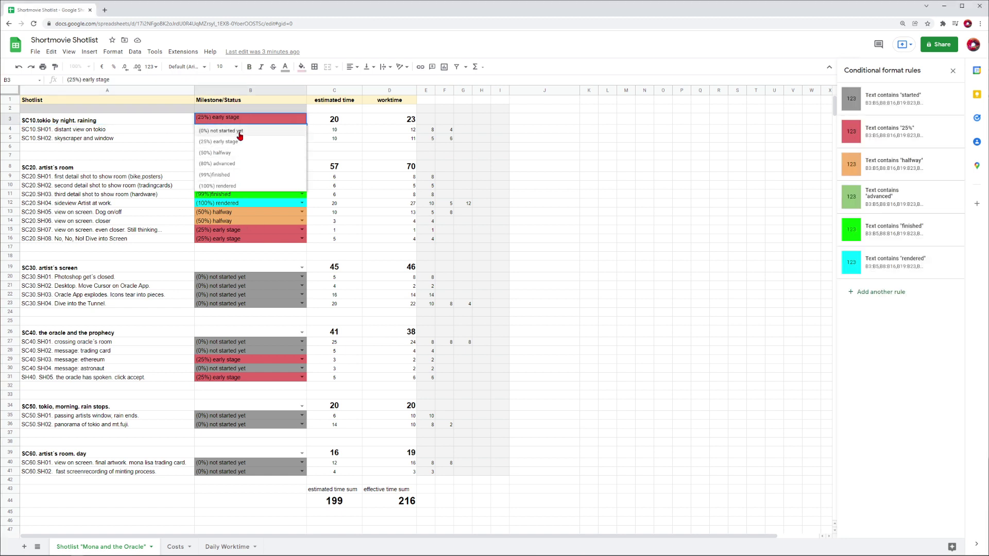
left_click(226, 132)
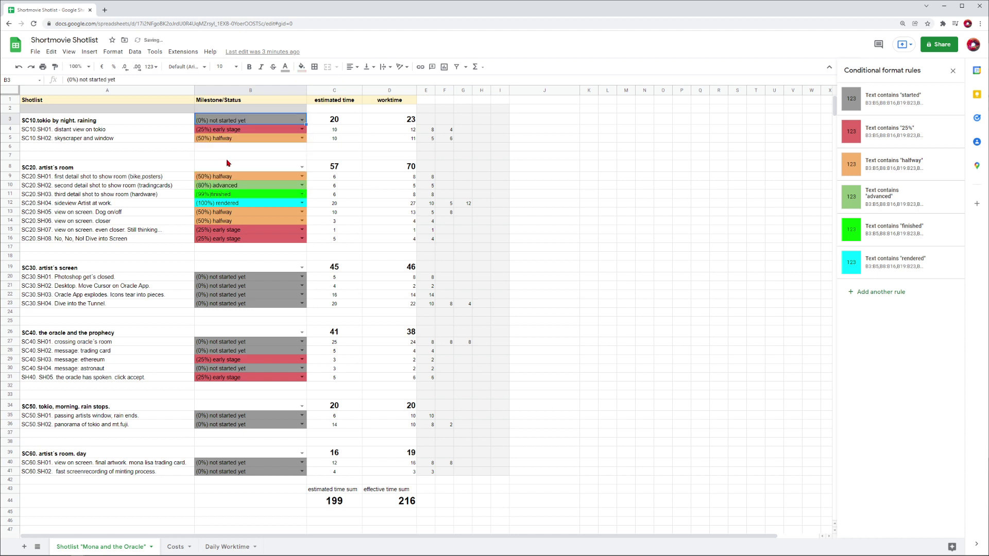
left_click(301, 121)
left_click(227, 145)
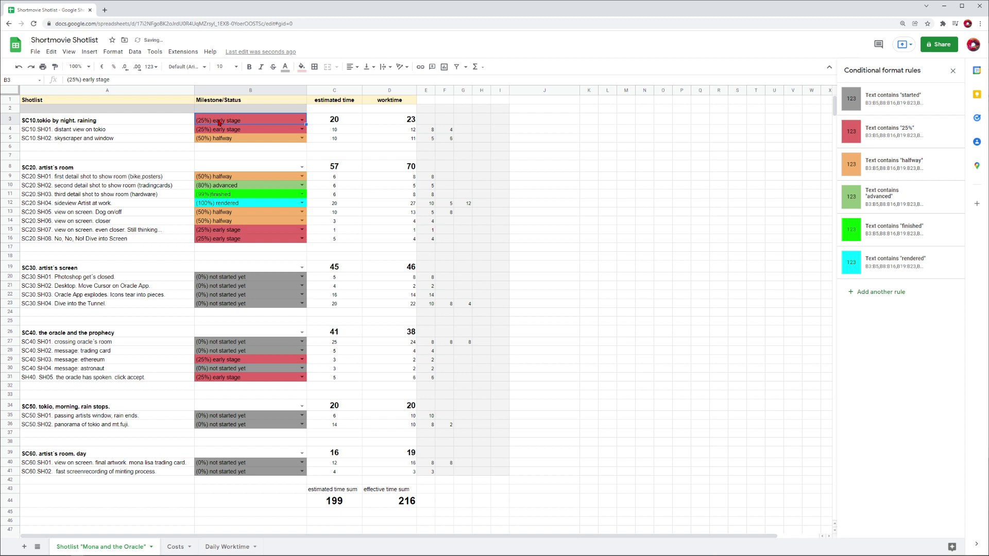
left_click(301, 120)
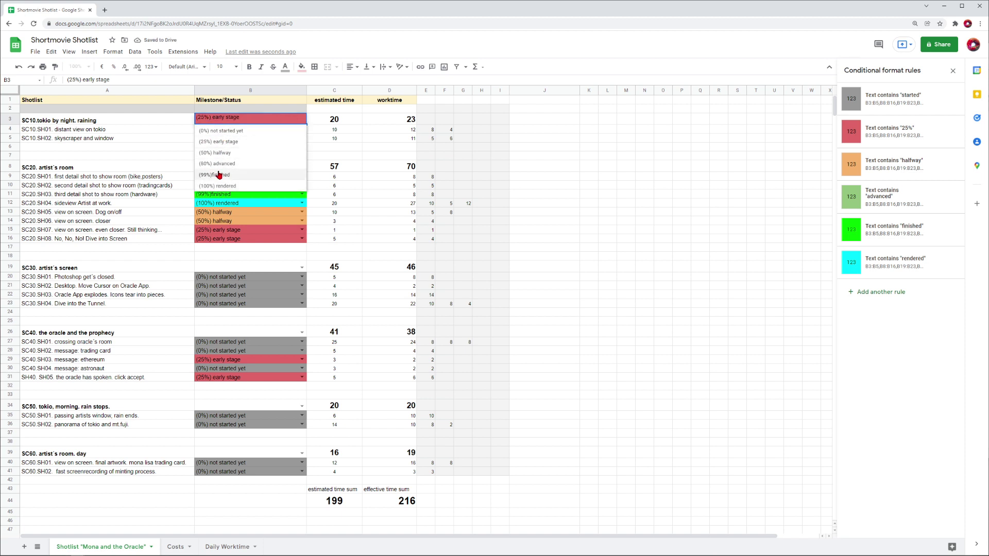
left_click(221, 154)
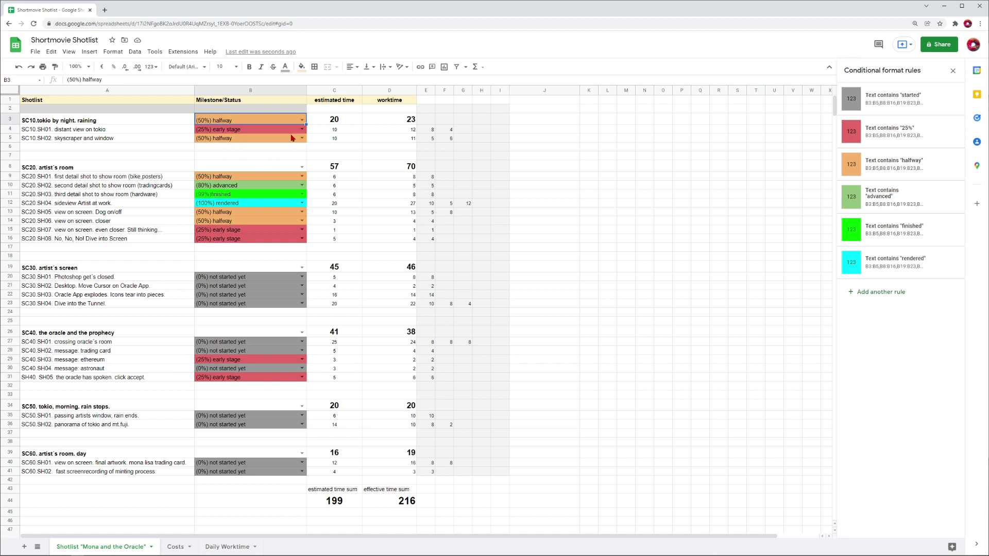
- Advance the SC10 scene status through 80% and 99% to (100%) rendered
left_click(303, 120)
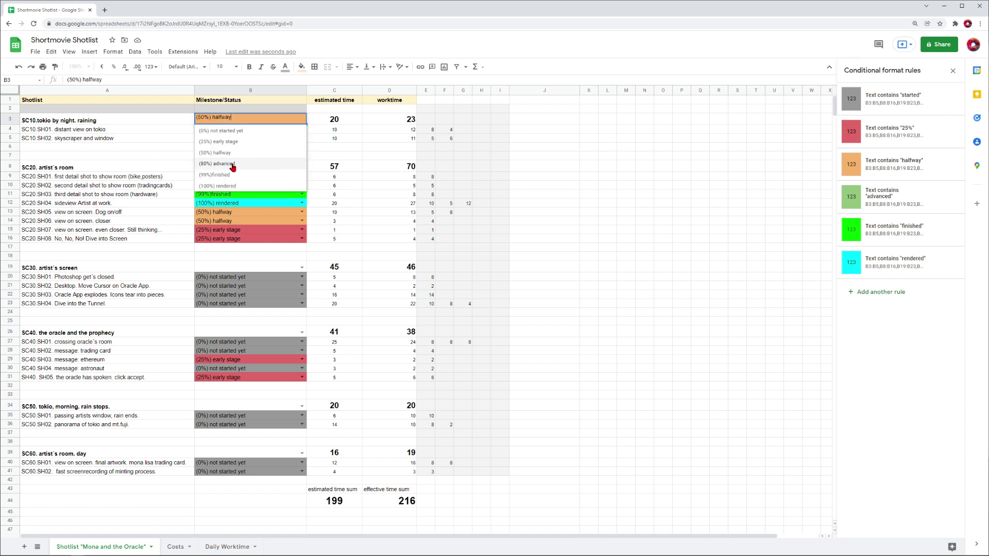
left_click(232, 163)
left_click(301, 120)
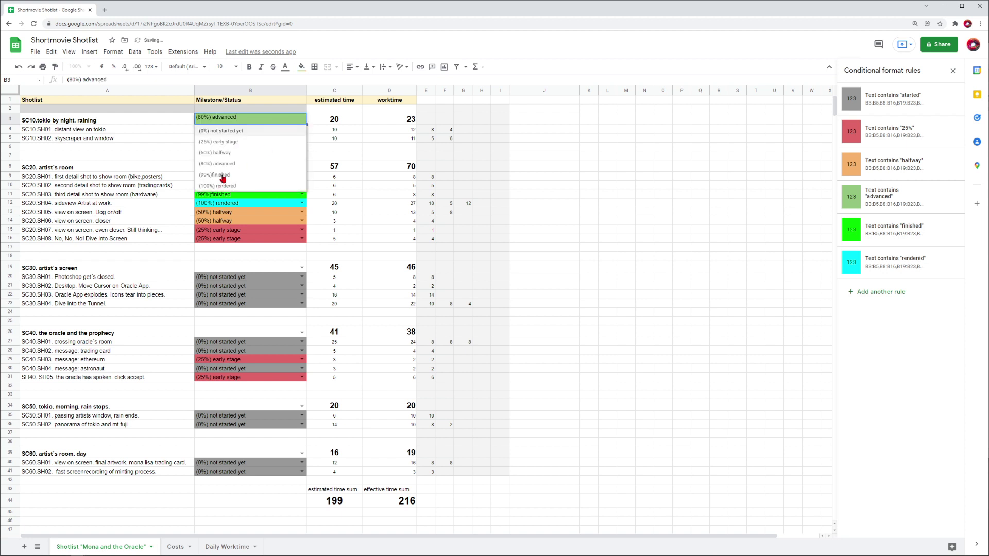
left_click(221, 176)
left_click(302, 120)
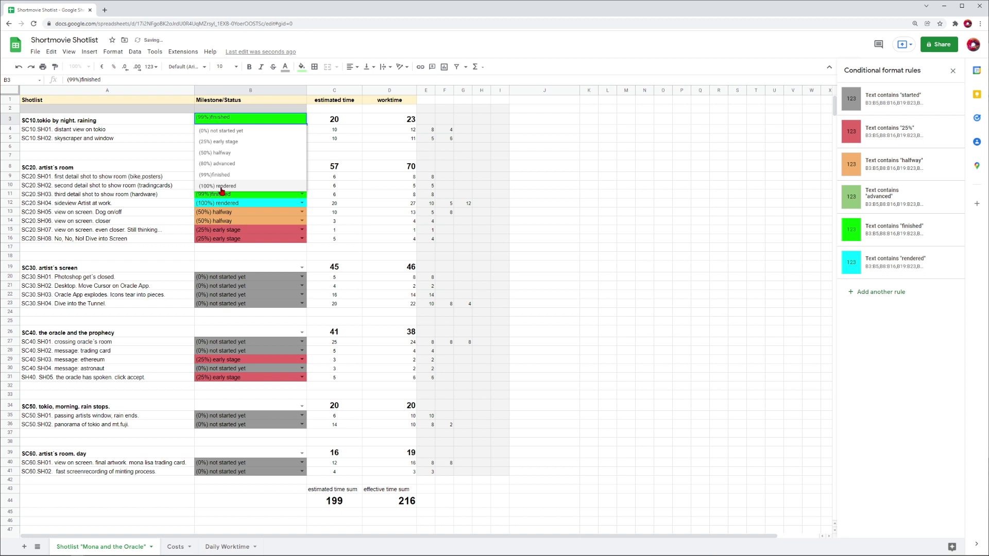
left_click(222, 189)
- Fill (100%) rendered down to both SC10 shots and set it on SC20.SH01, SH02 and SH05
left_click(273, 137, "shift")
key("ctrl+d")
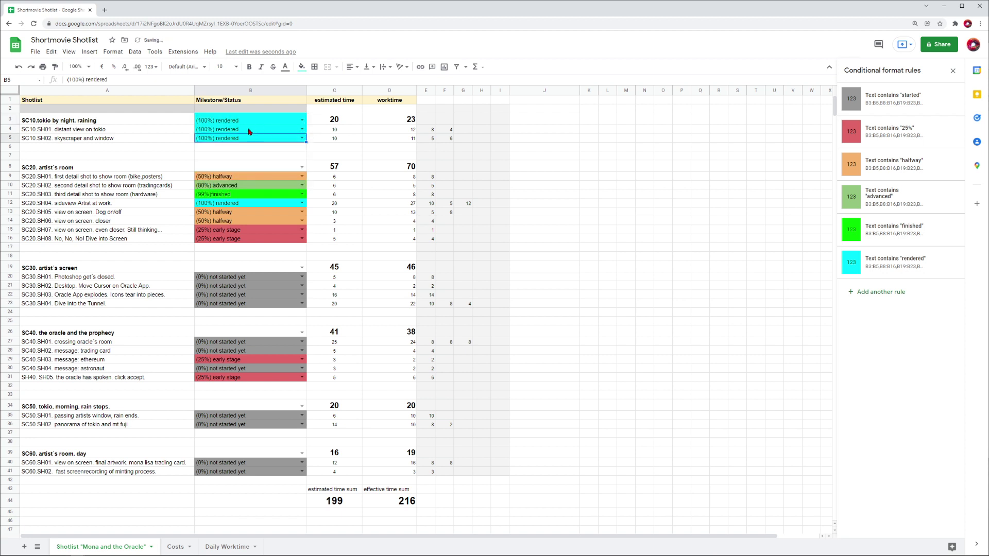
left_click(300, 177)
left_click(218, 242)
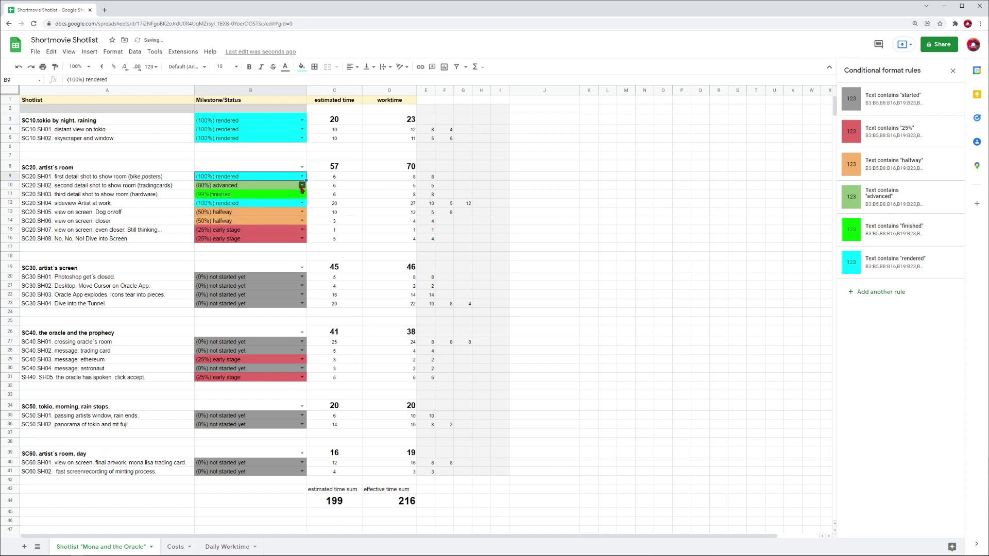
left_click(302, 185)
left_click(221, 250)
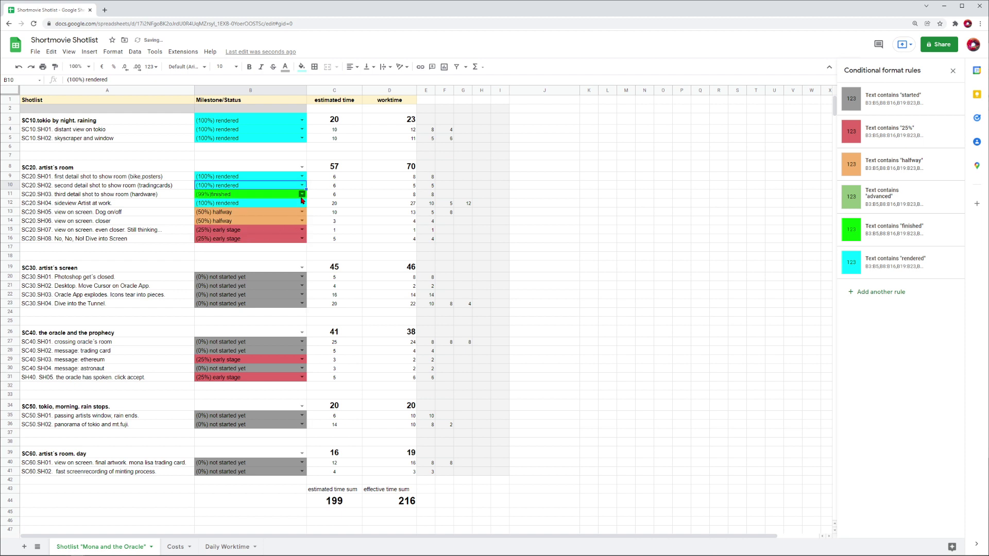
left_click(302, 211)
left_click(232, 276)
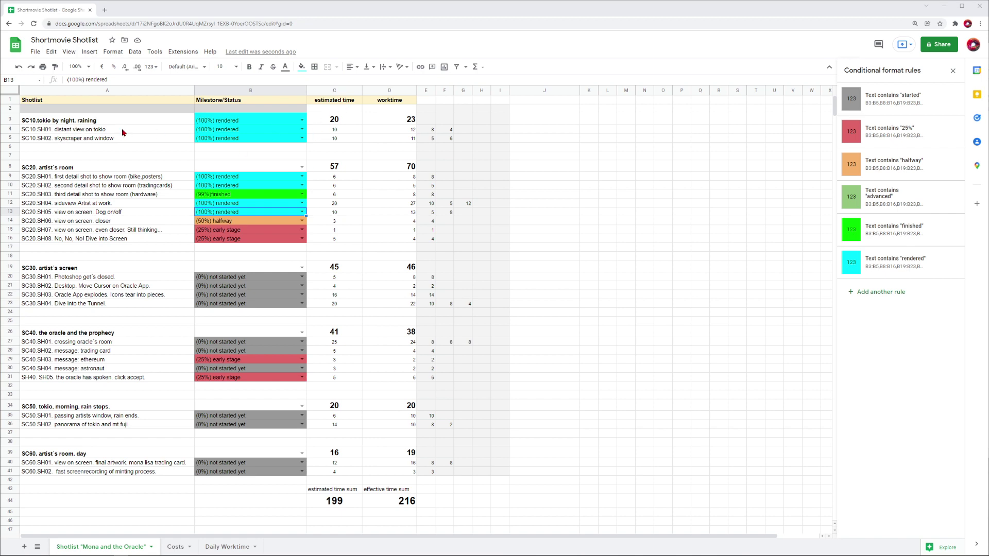
- Enter an 8-hour estimate for SC10.SH01
left_click(80, 133)
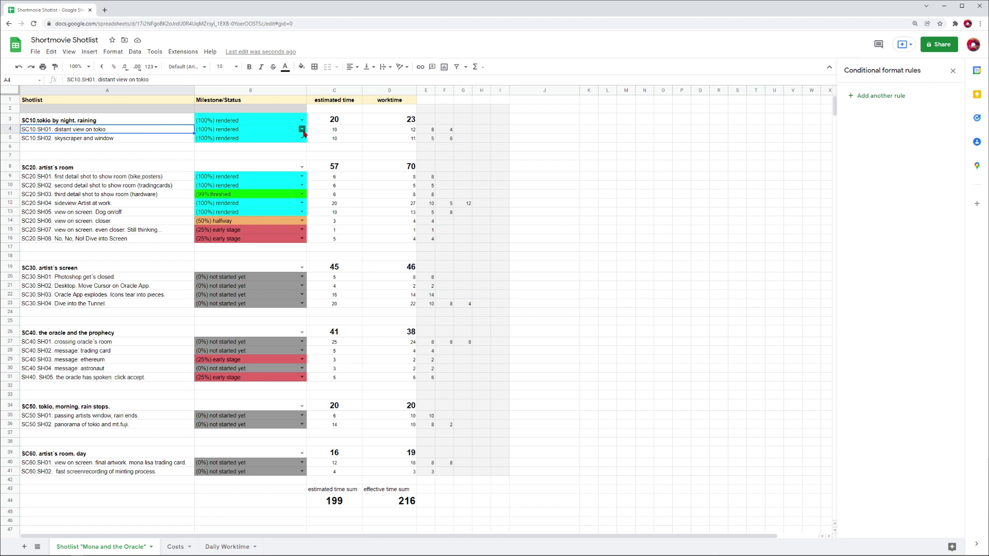
left_click(333, 130)
type("8")
key("Return")
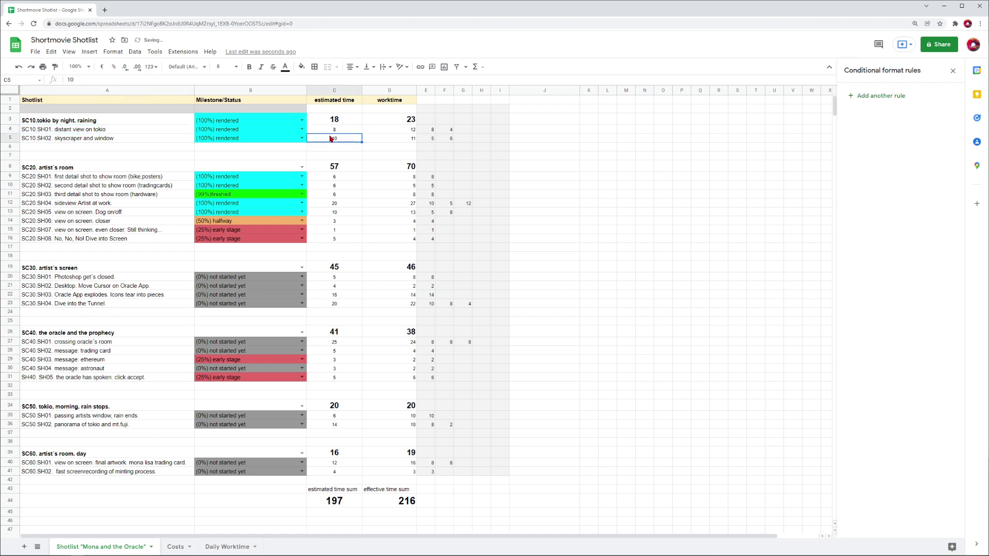
- Set the SC10.SH02 estimate to 10 hours after trying 12 and 1
double_click(331, 139)
double_click(332, 142)
type("12")
key("Return")
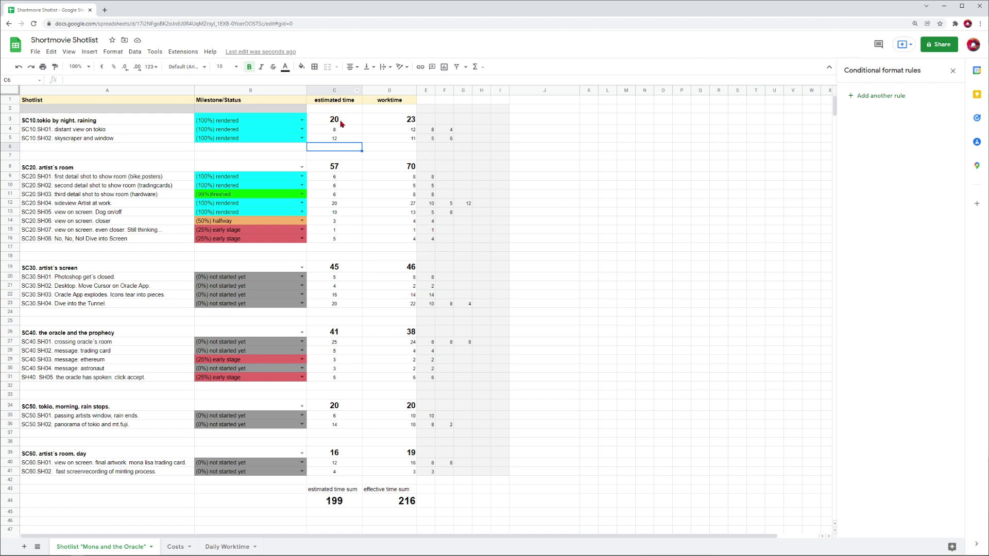
double_click(330, 139)
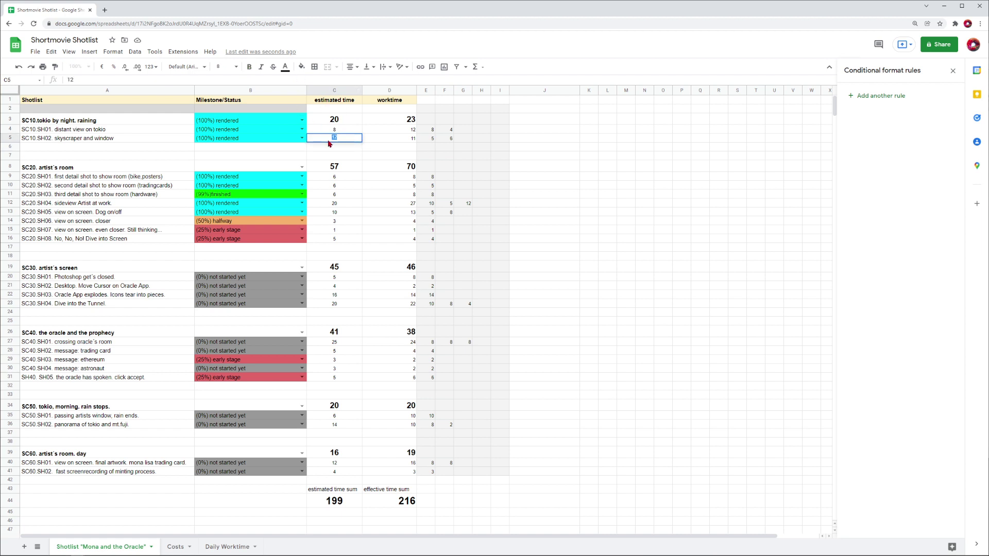
type("1")
key("Return")
double_click(329, 138)
type("10")
key("Return")
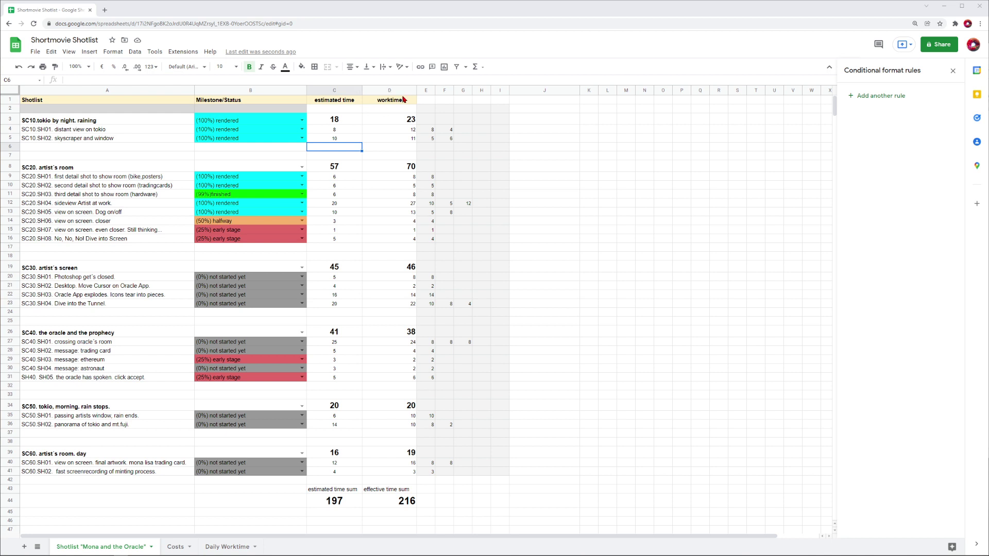
- Enter 10 worked hours for SC10.SH01 and 12 for SC10.SH02, checking the SC10 sum formula
left_click(414, 133)
type("10")
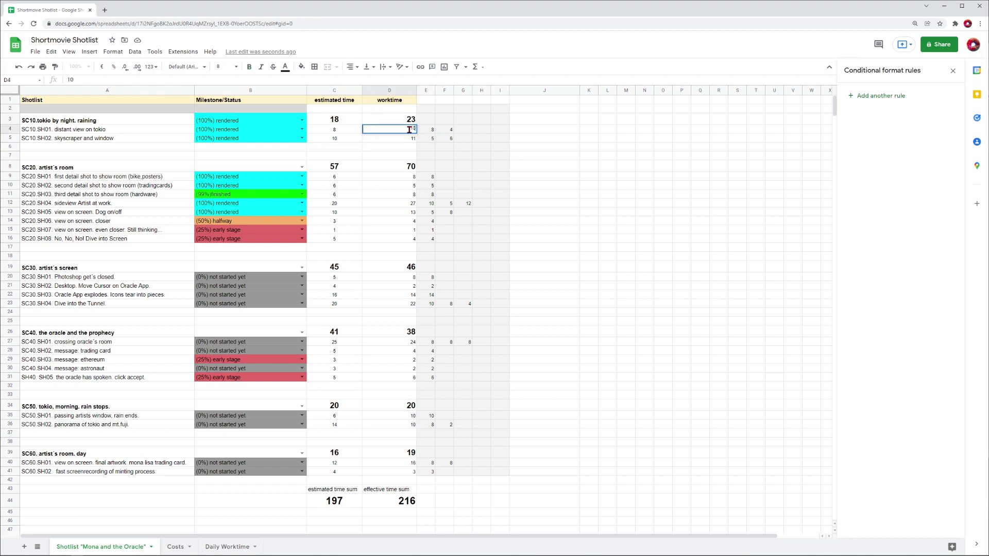
key("Return")
type("1")
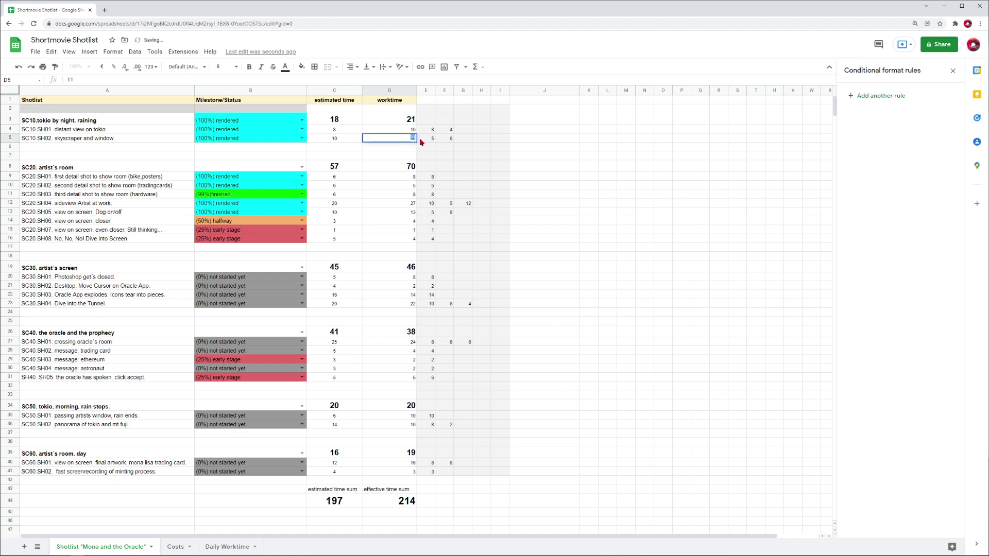
type("2")
key("Return")
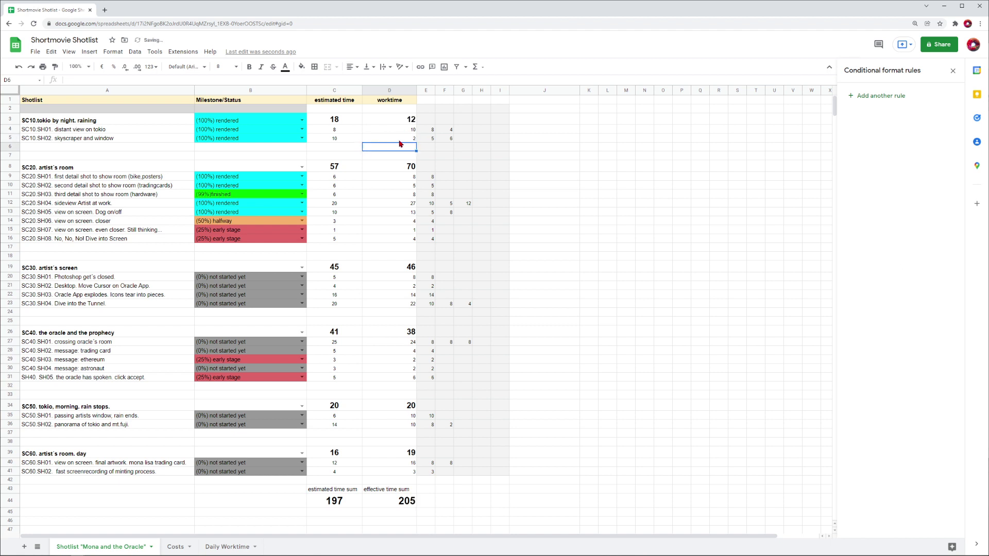
left_click(407, 120)
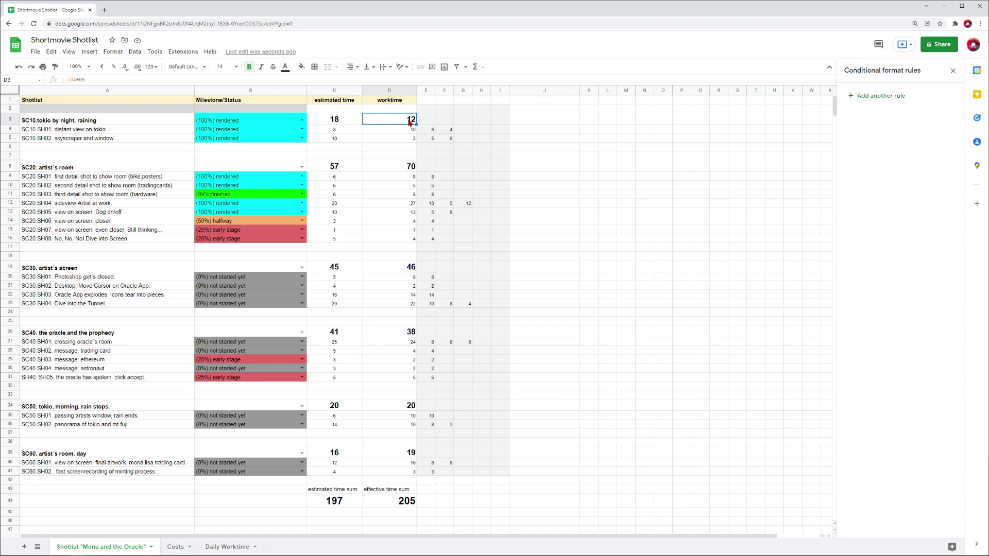
- Settle SC10.SH02's worked hours at 10, undoing trial values of 5 and 50
left_click(414, 138)
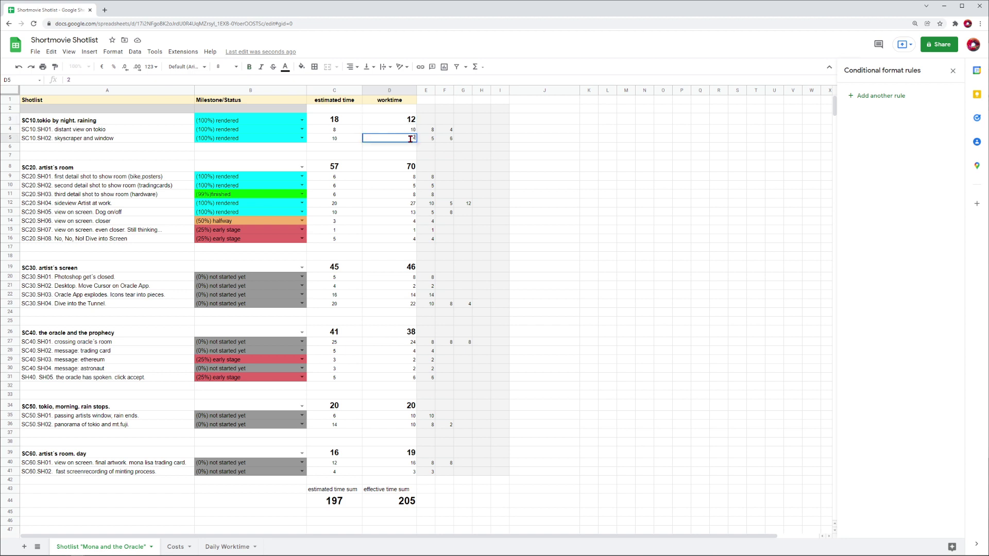
key("Return")
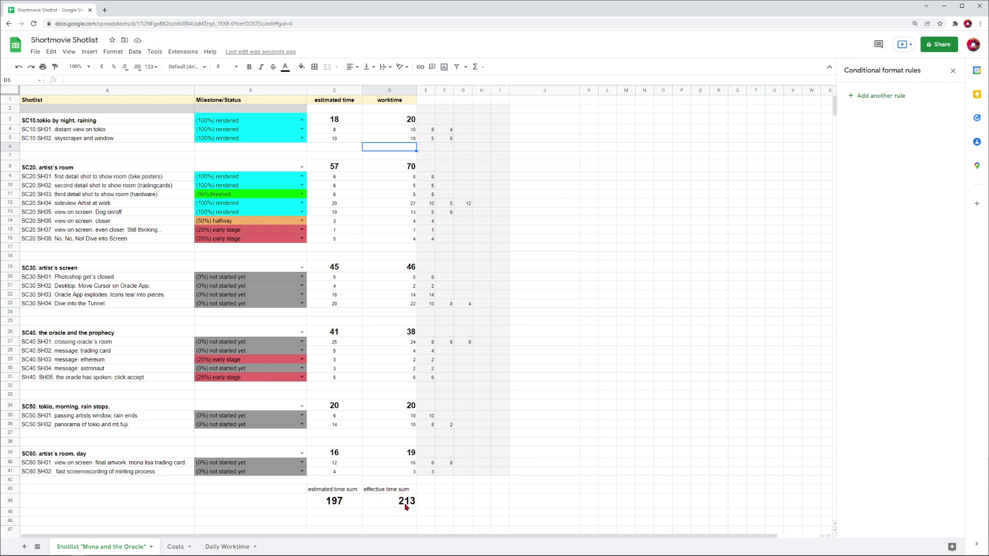
left_click(409, 139)
type("5")
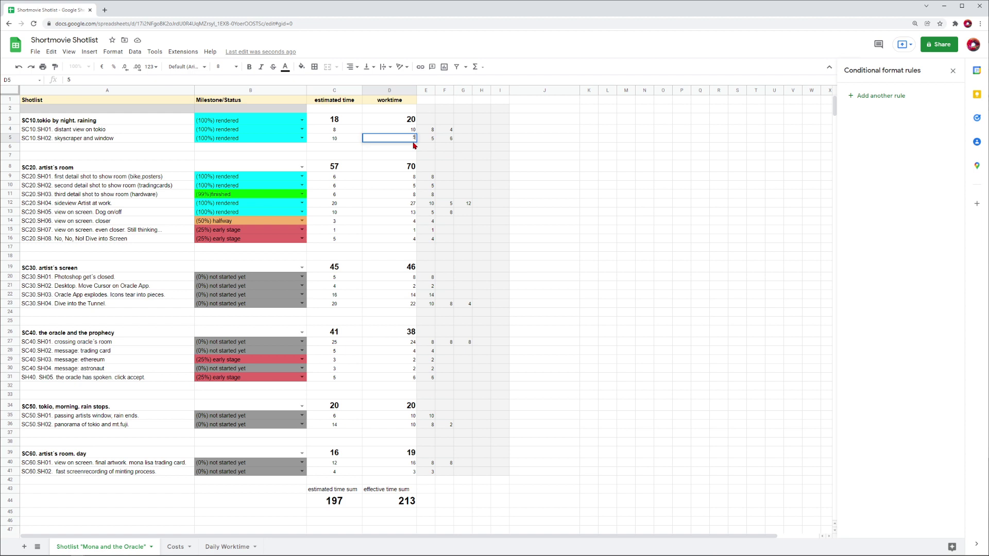
key("Return")
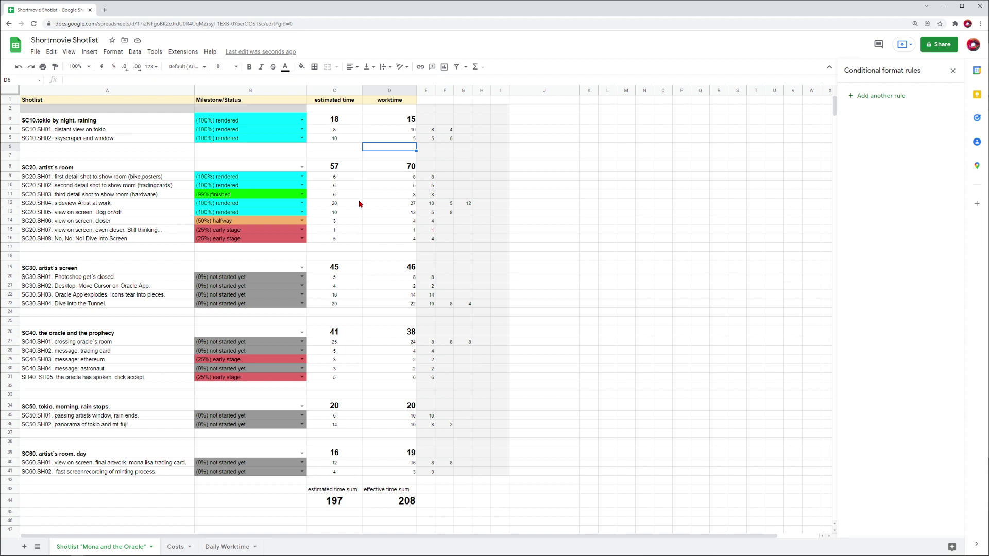
double_click(415, 139)
type("50")
key("Return")
key("ctrl+z")
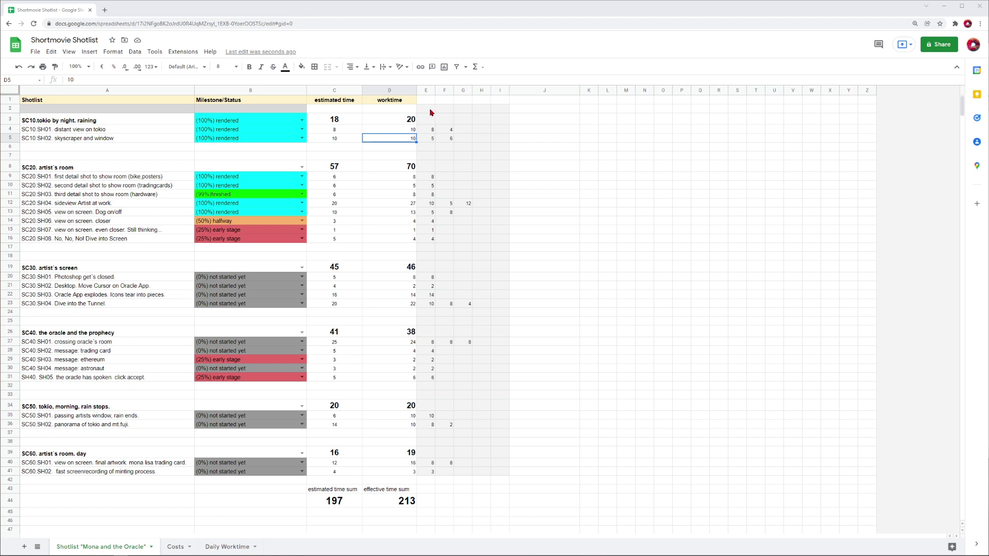
left_click(460, 140)
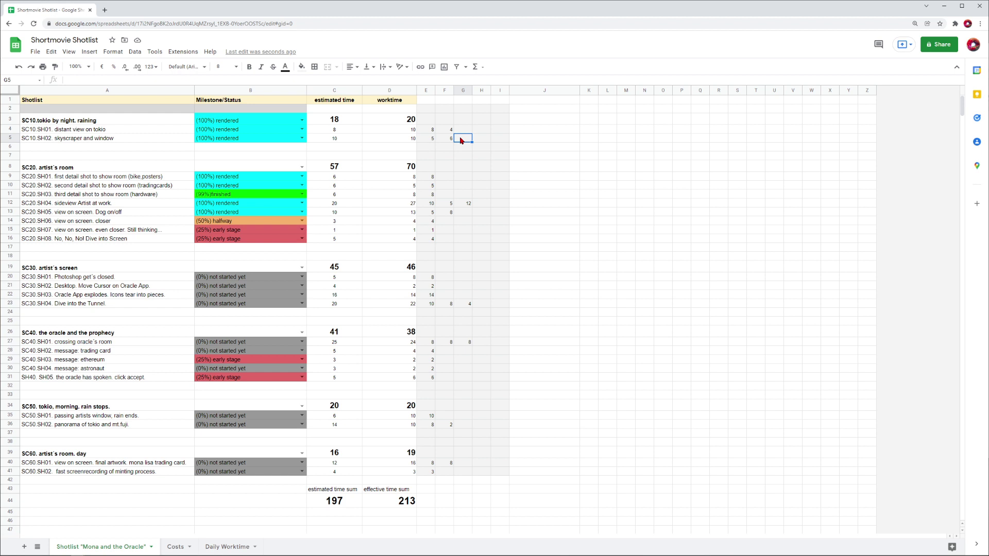
left_click(483, 141)
type("6")
key("Up")
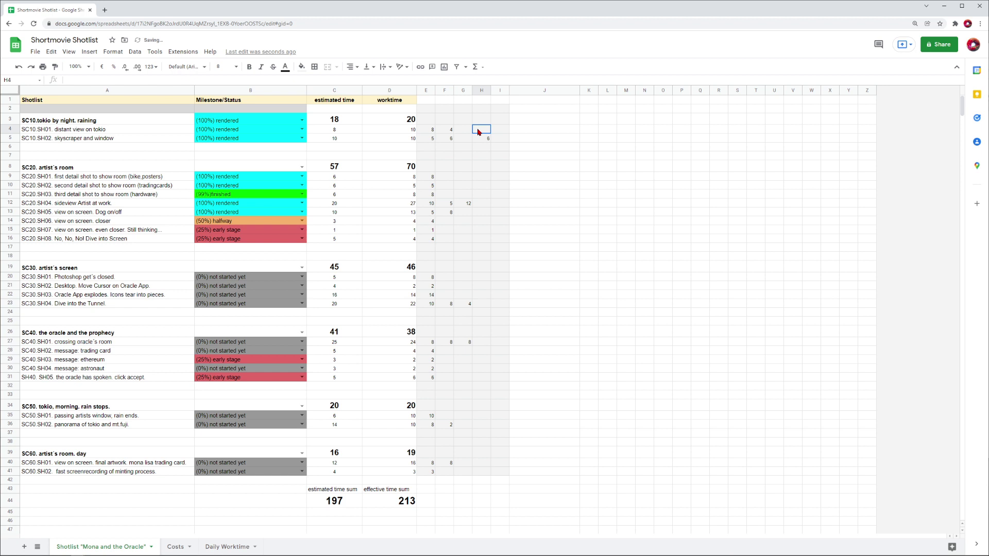
type("4")
key("Return")
key("Delete")
key("Up")
key("Delete")
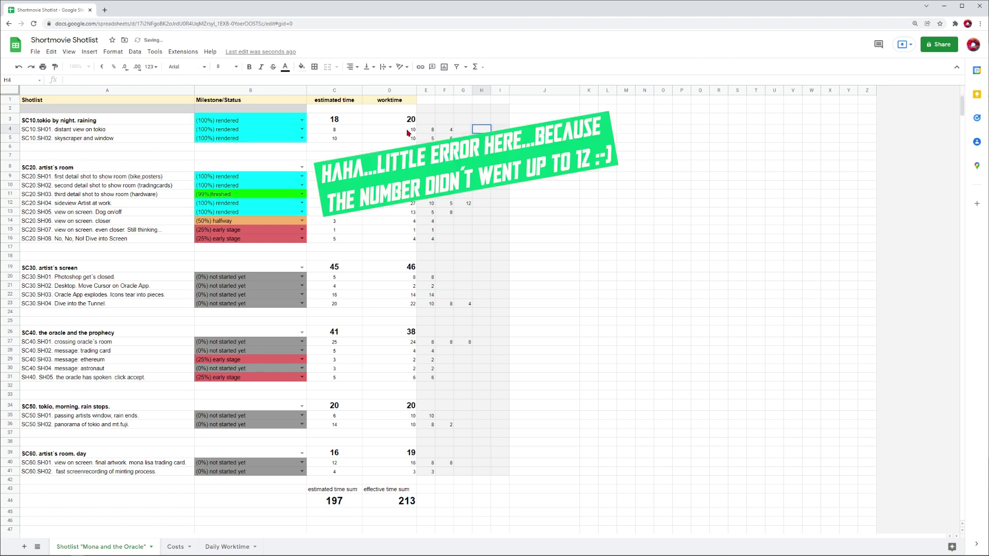
left_click(411, 131)
left_click(405, 139)
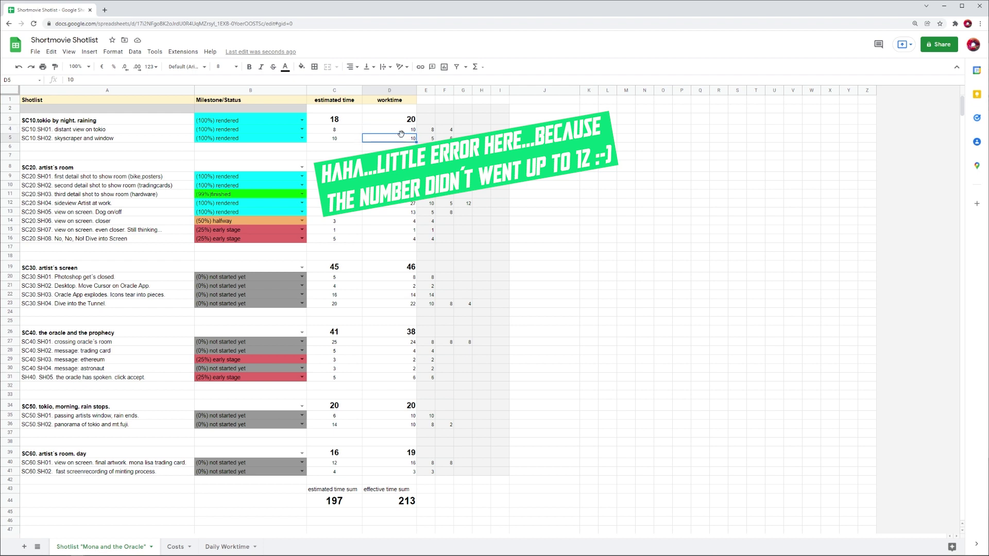
left_click(402, 133)
left_click(401, 140)
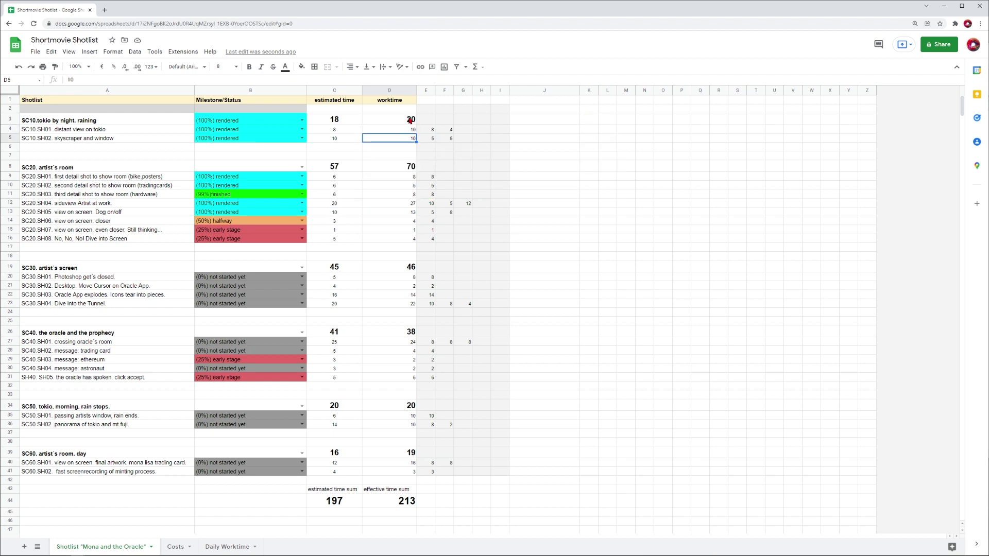
left_click(412, 120)
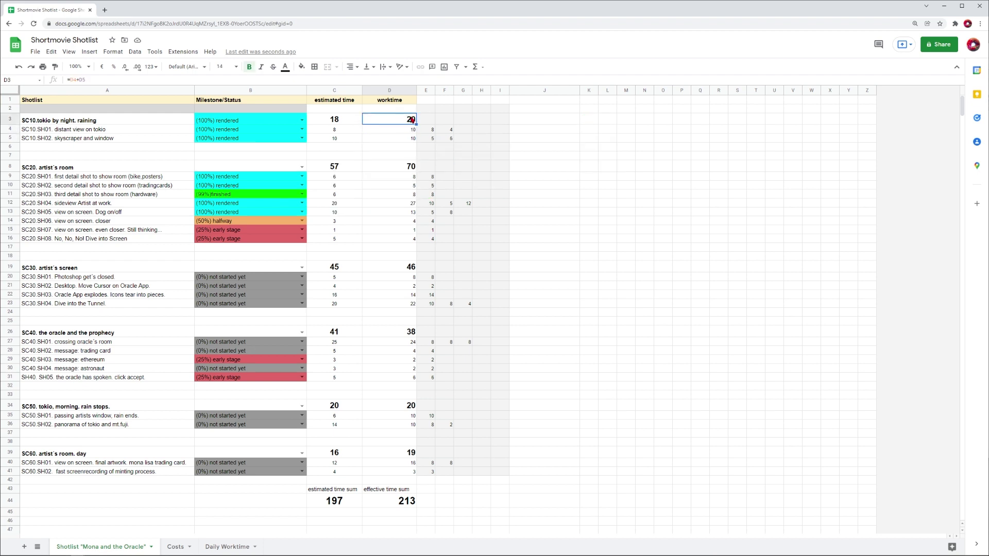
left_click(49, 123)
left_click(403, 502)
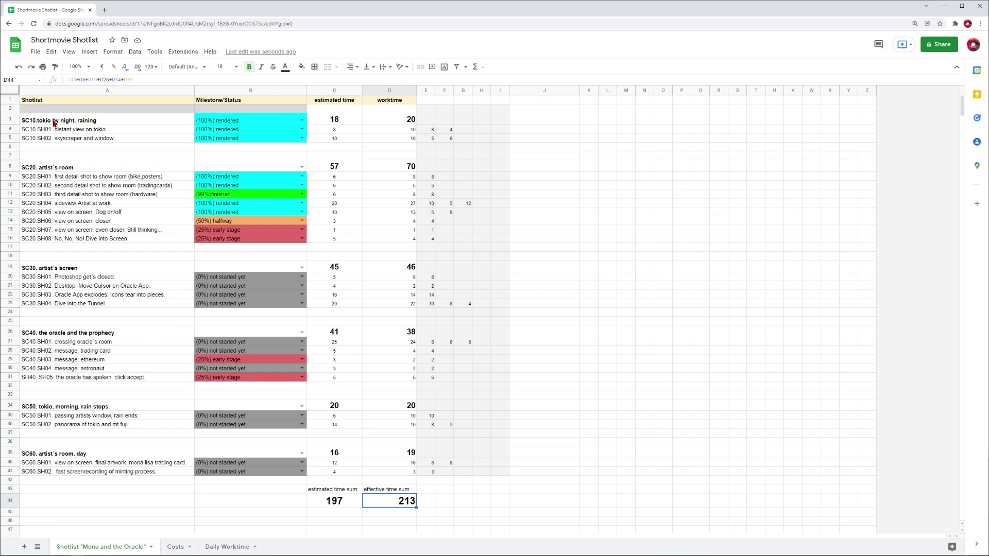
left_click(426, 501)
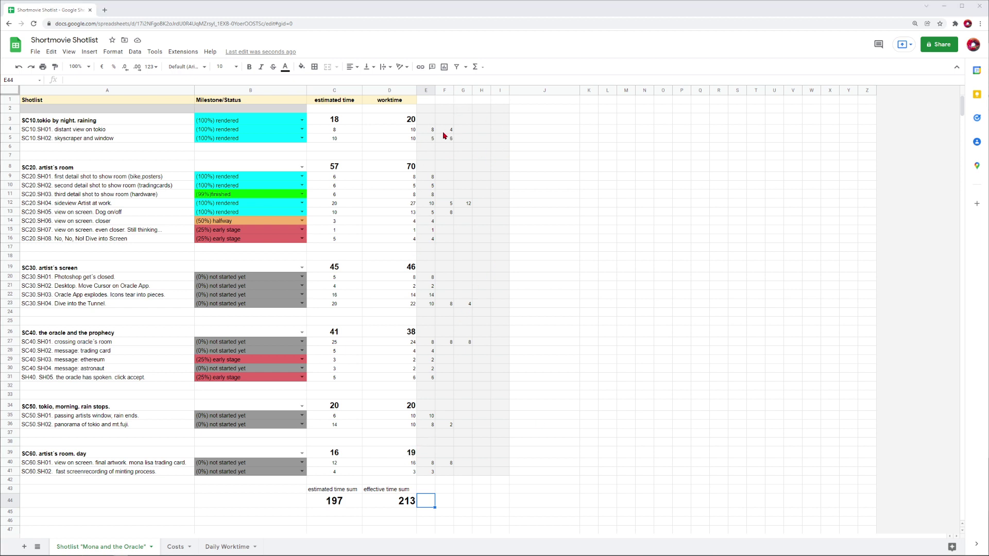
left_click(459, 130)
type("10")
key("Return")
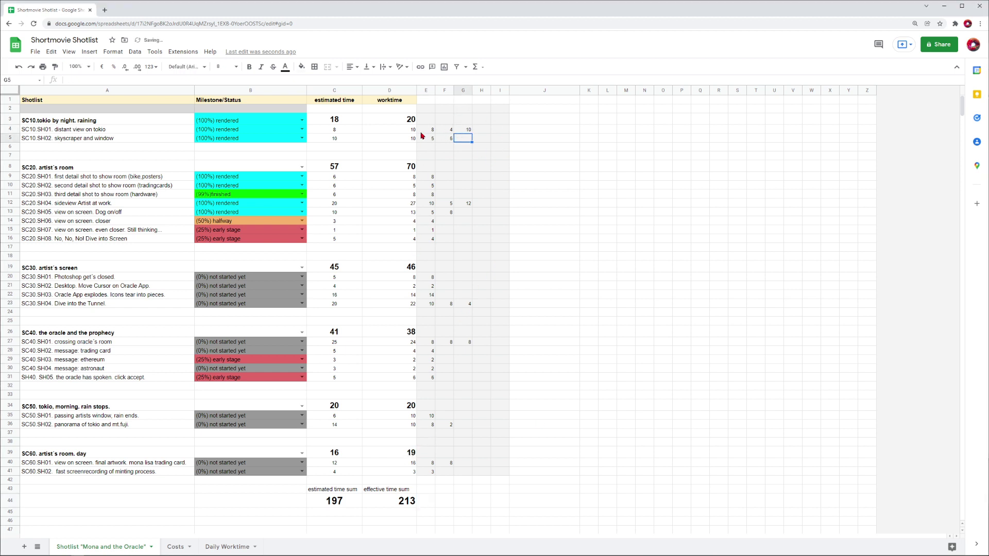
left_click(467, 131)
key("Delete")
key("Down")
key("Down")
key("Down")
key("Right")
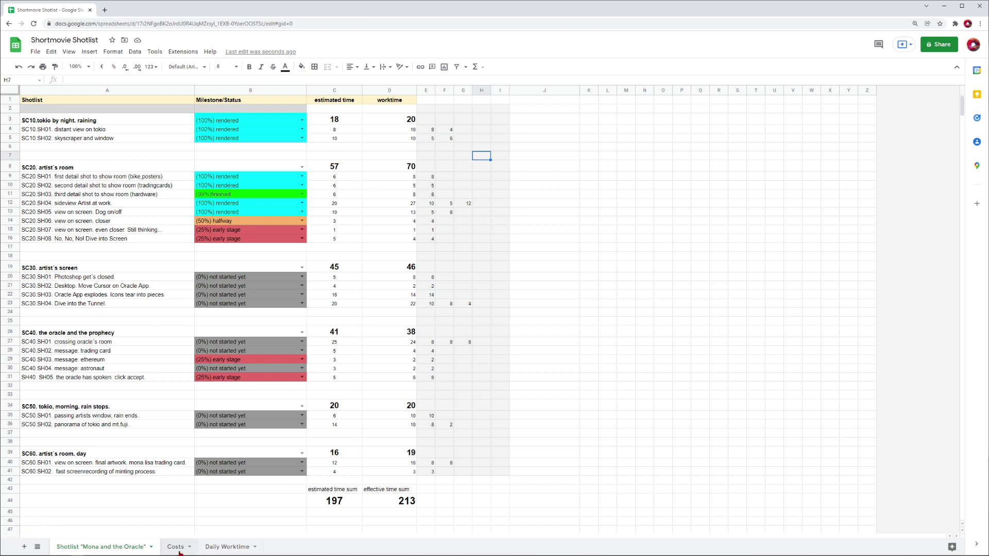
- On the Daily Worktime sheet, select the June dates from 1. Juni through 30. Juni 2021
left_click(224, 549)
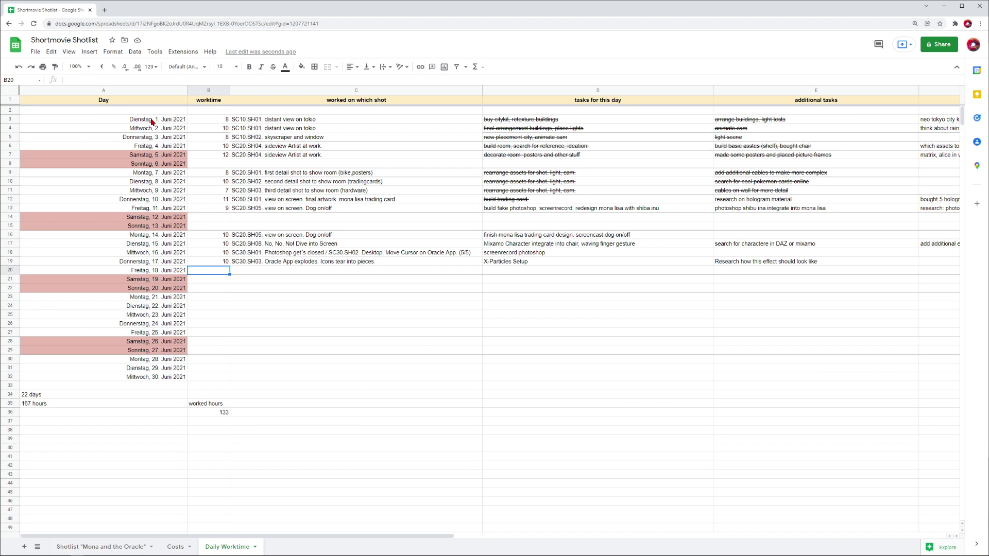
left_click(139, 123)
left_click(140, 129)
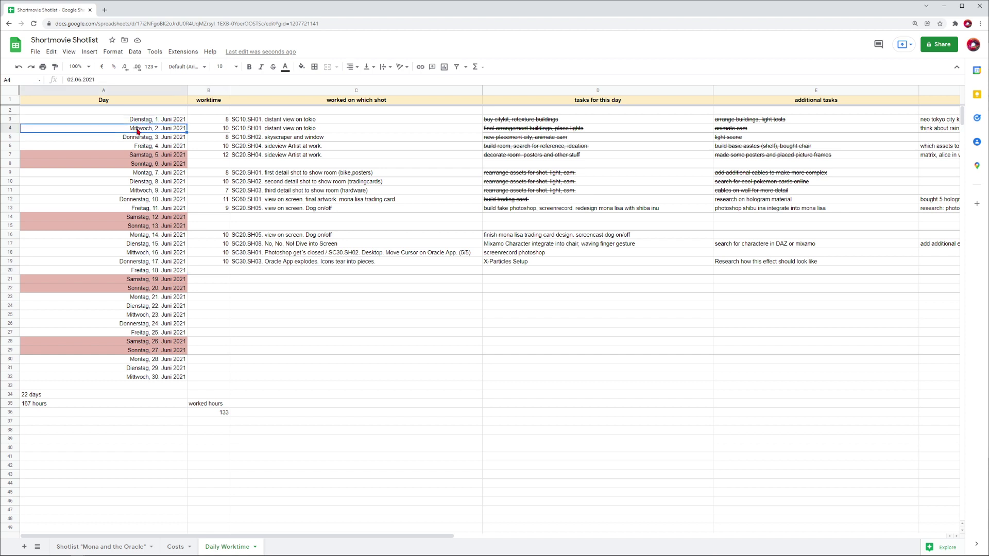
left_click(133, 140)
left_click(144, 150)
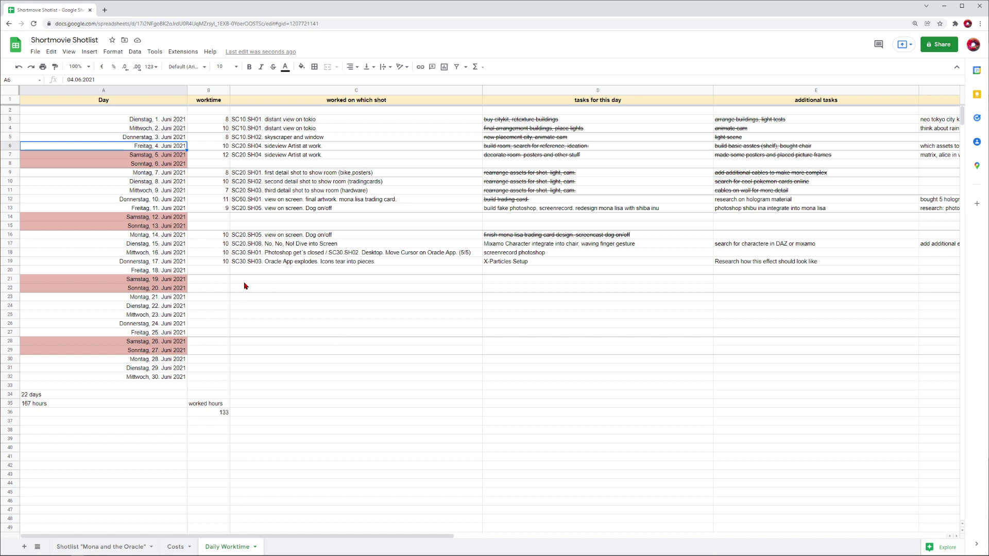
left_click(250, 307)
left_click(252, 271)
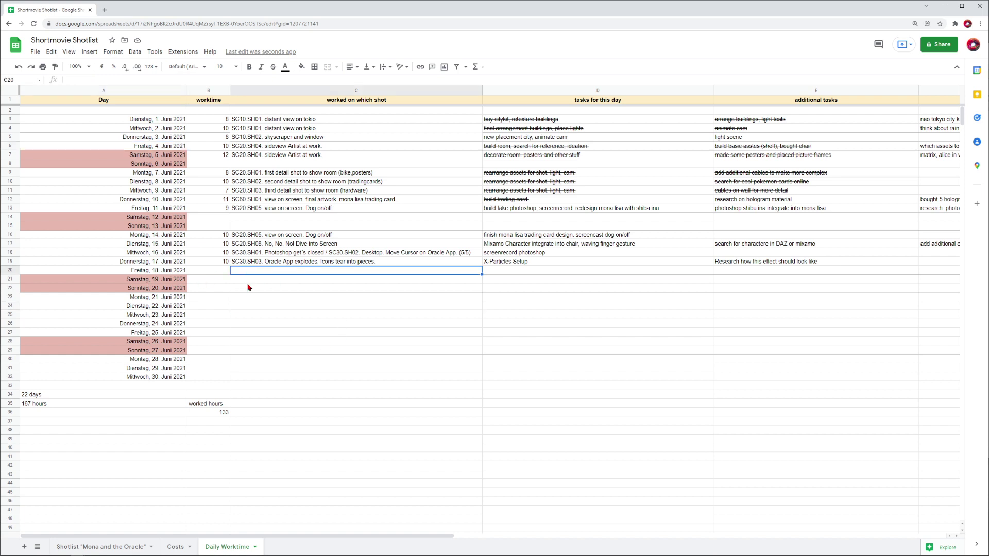
key("Down")
key("Down")
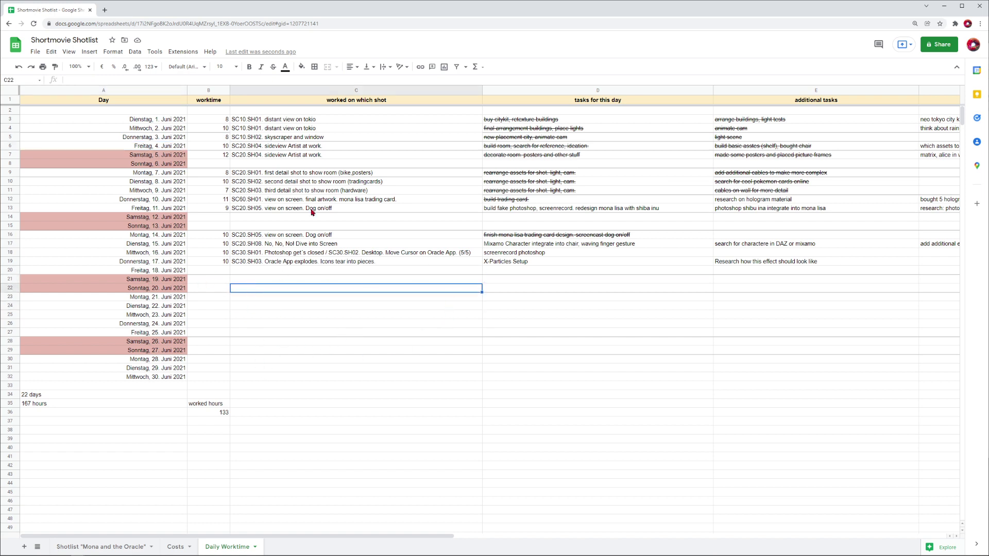
left_click(86, 368)
key("ctrl+shift+Up")
left_click(126, 122)
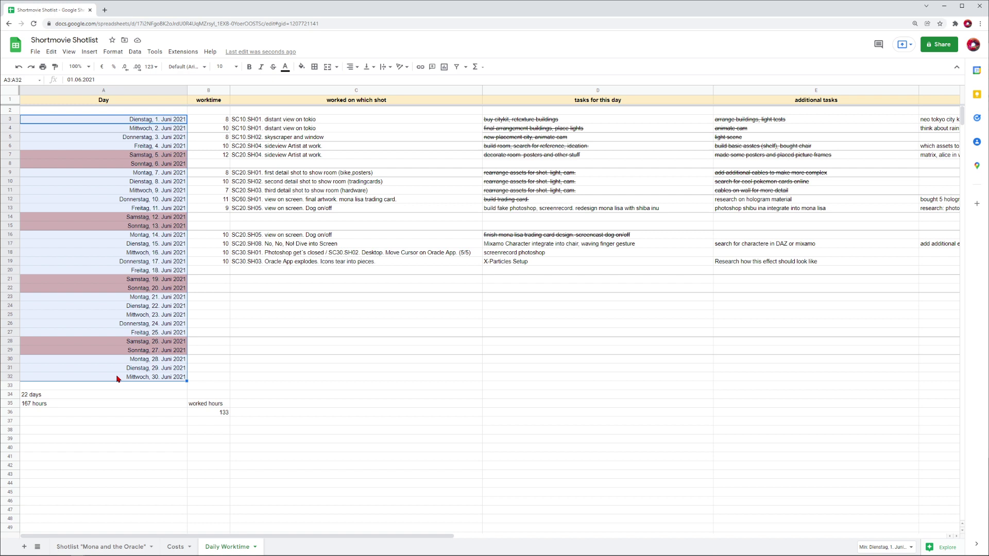
- Change the planned hours under 22 days in A35 from 167 to 200
left_click(62, 396)
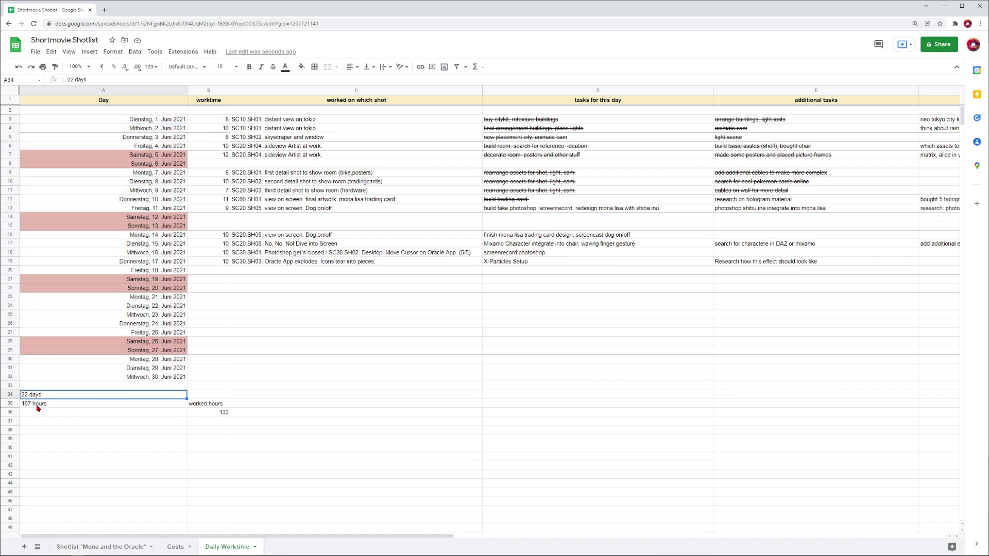
left_click(36, 406)
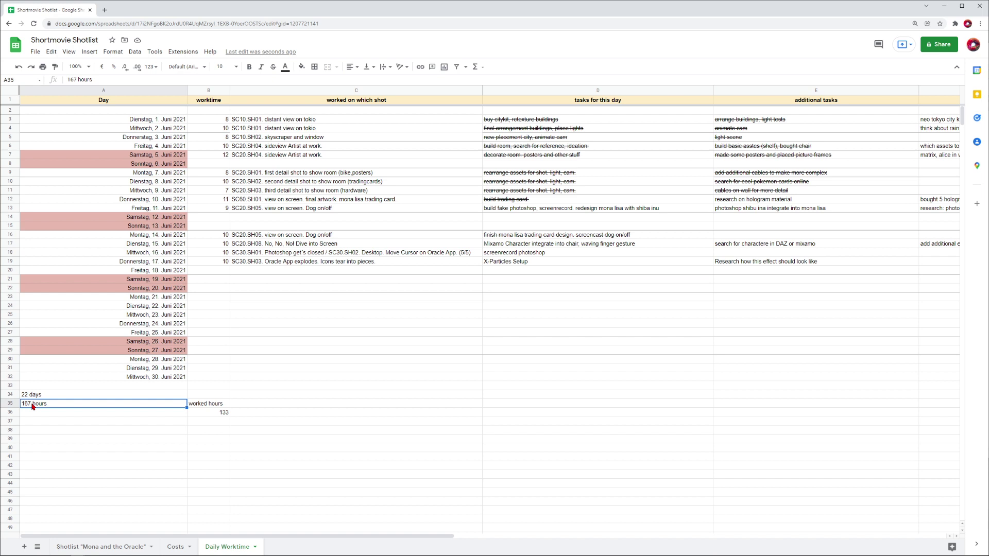
double_click(35, 403)
type("12")
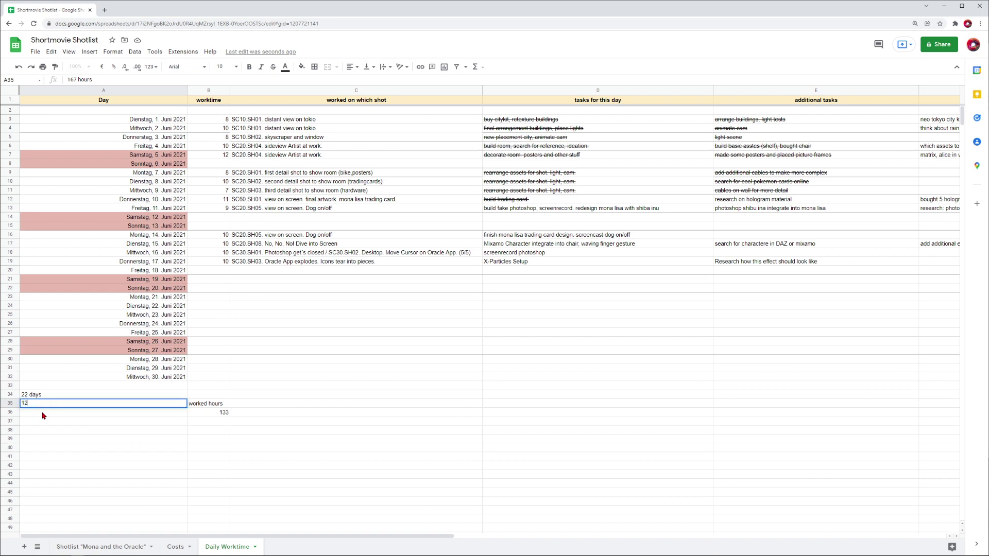
key("BackSpace")
key("BackSpace")
type("200")
key("Return")
left_click(36, 407)
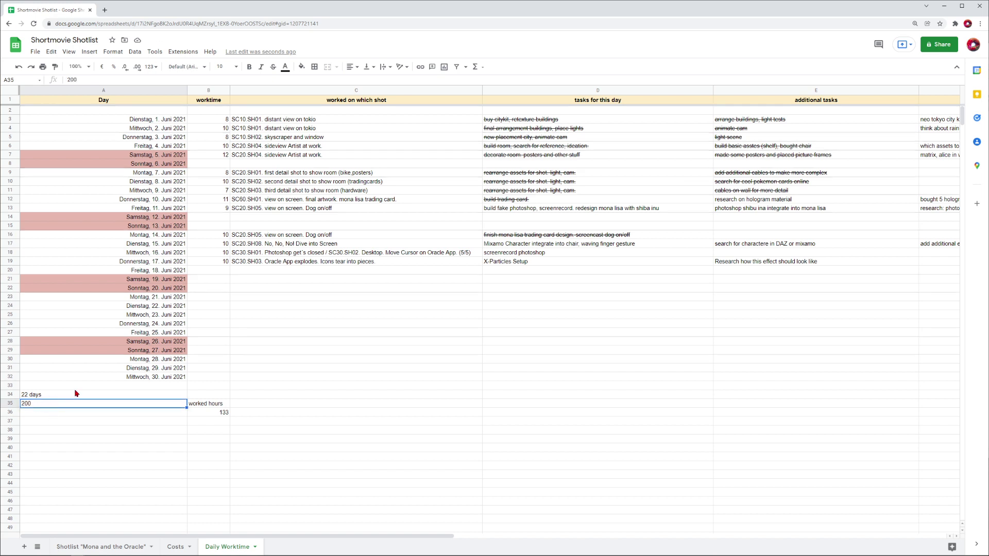
left_click(234, 279)
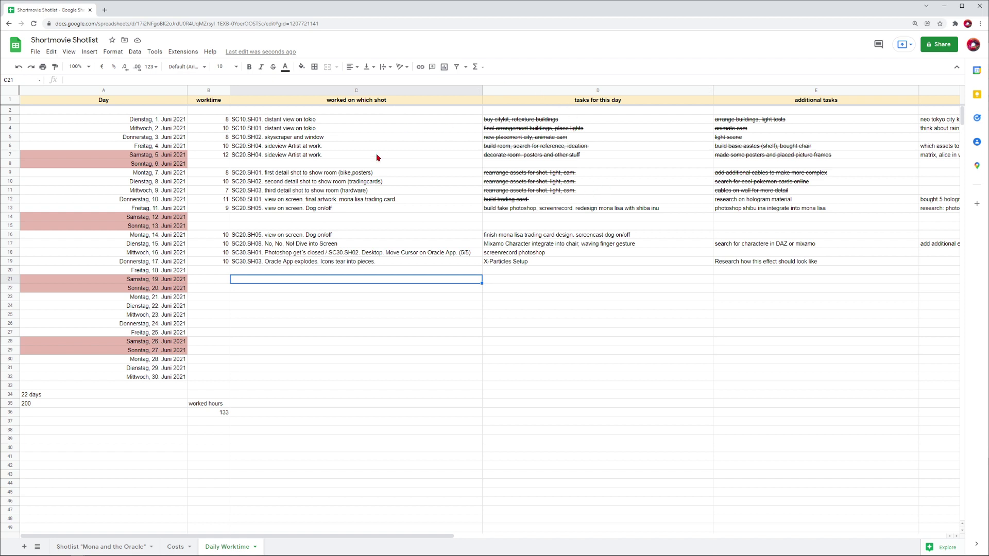
left_click(290, 121)
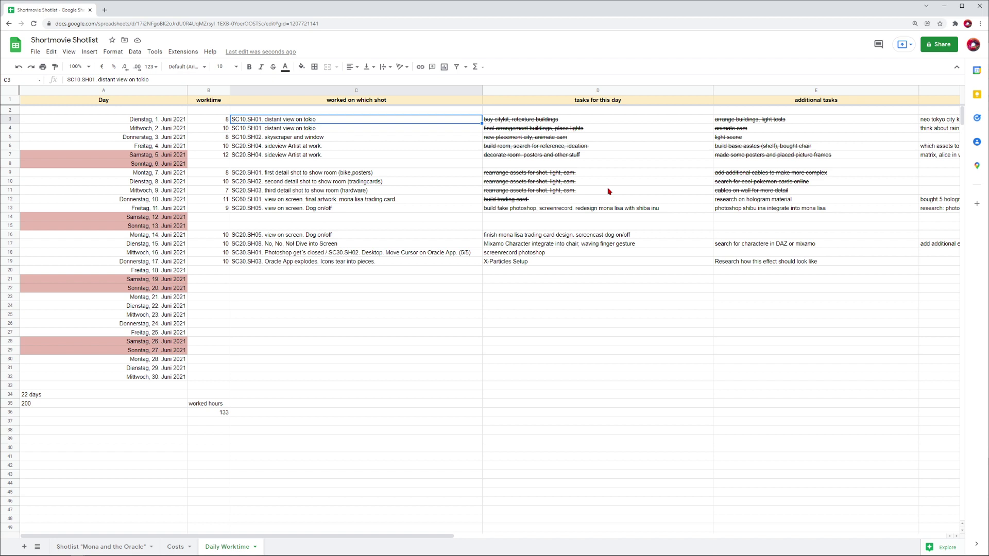
left_click_drag(412, 536, 530, 520)
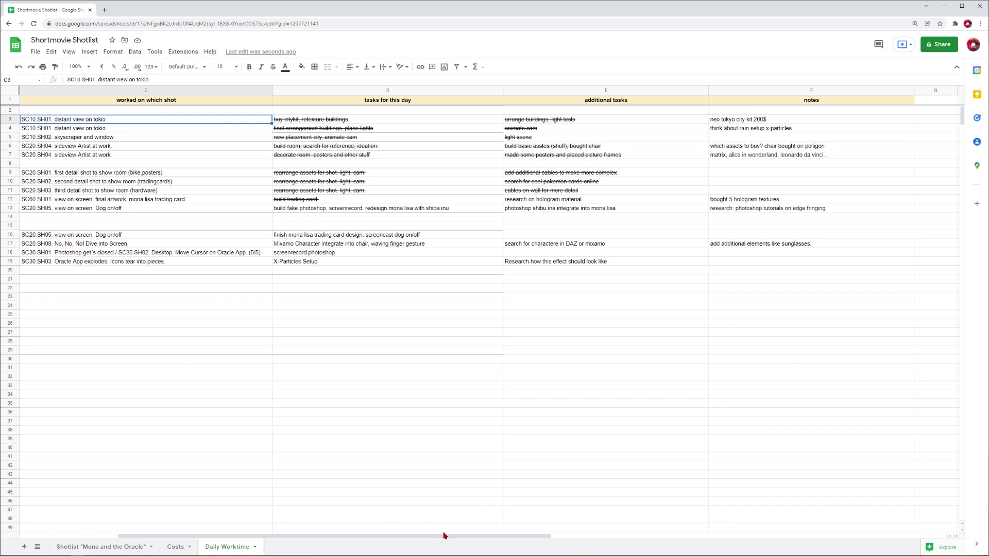
left_click_drag(443, 536, 328, 535)
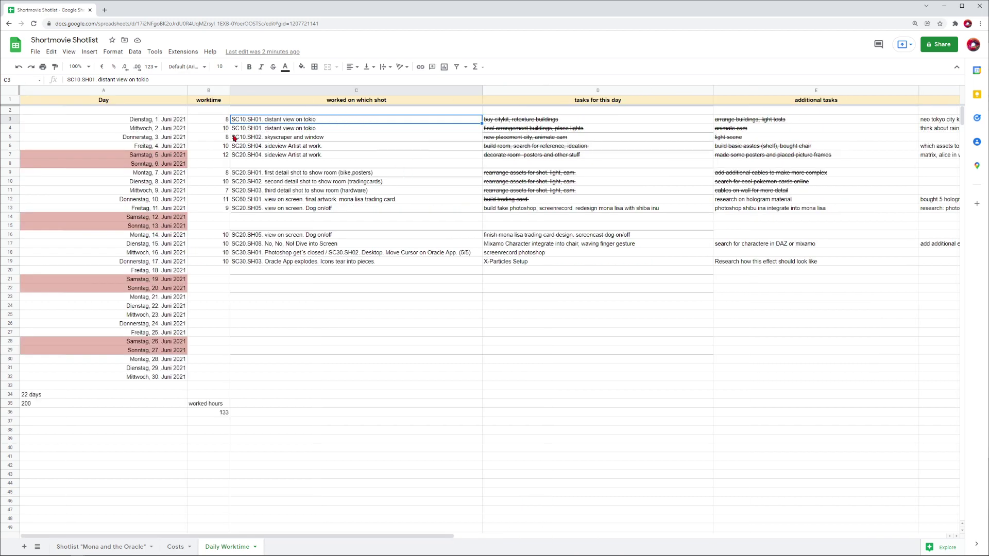
left_click(219, 122)
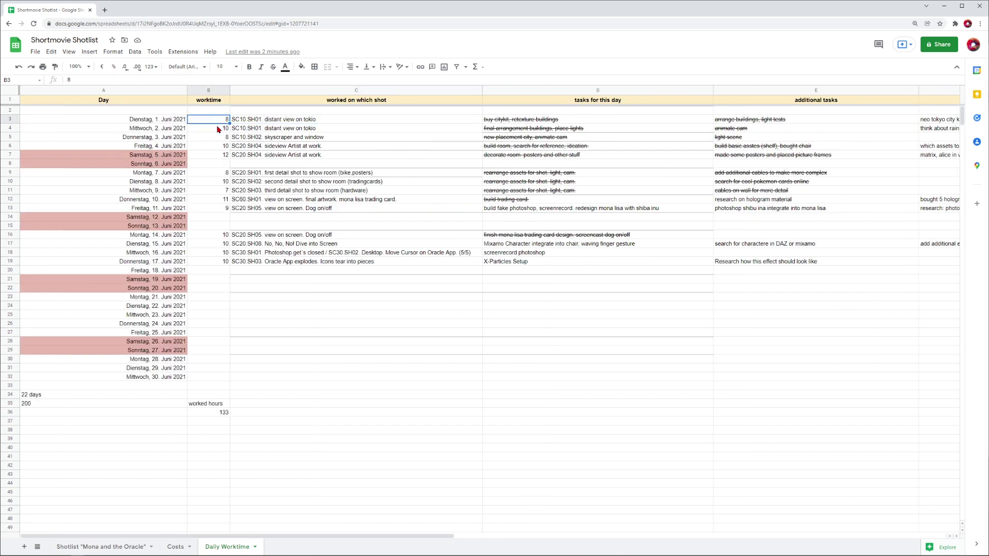
key("Down")
key("Down")
key("Down")
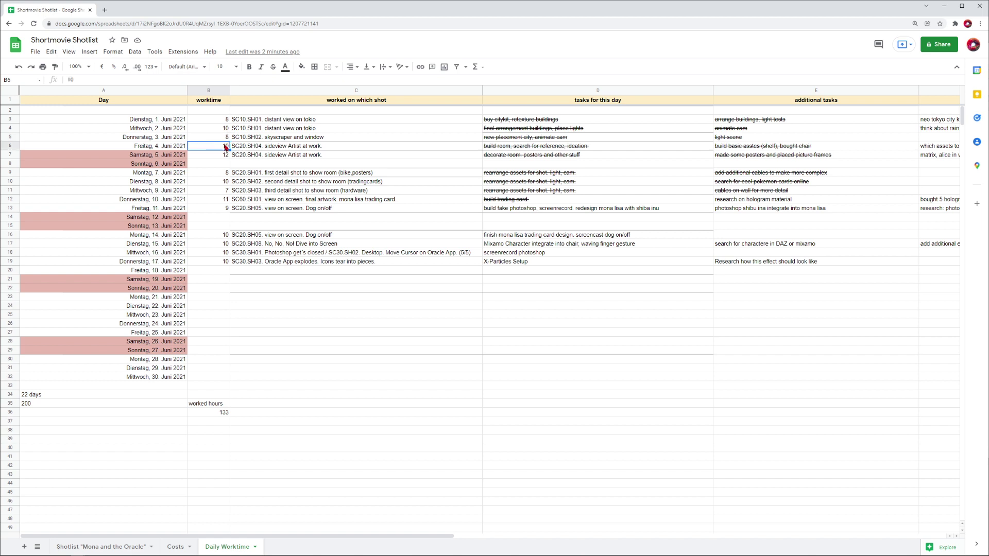
left_click(212, 139)
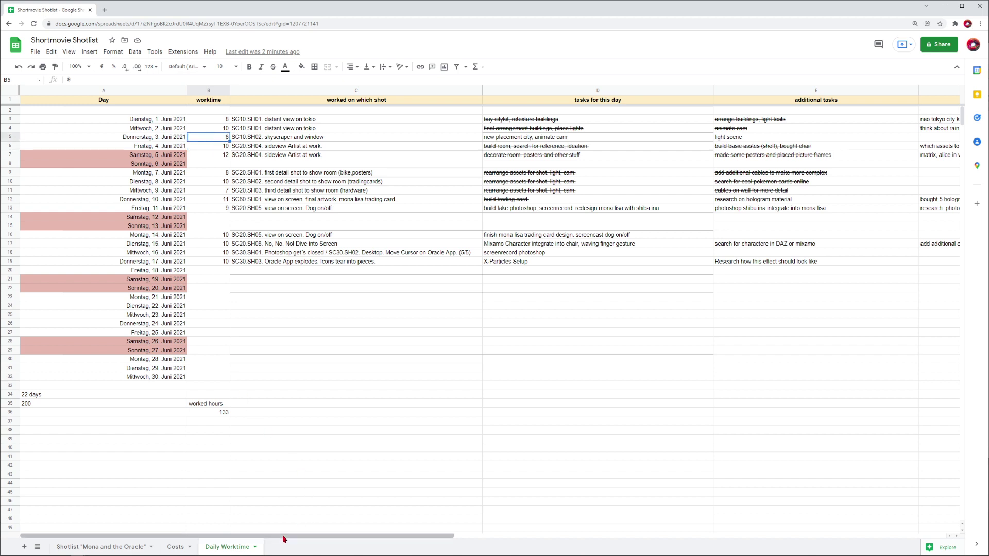
- On the Mona and the Oracle shotlist, inspect the daily hours in F4 and F5 without changing them
left_click(81, 547)
double_click(450, 130)
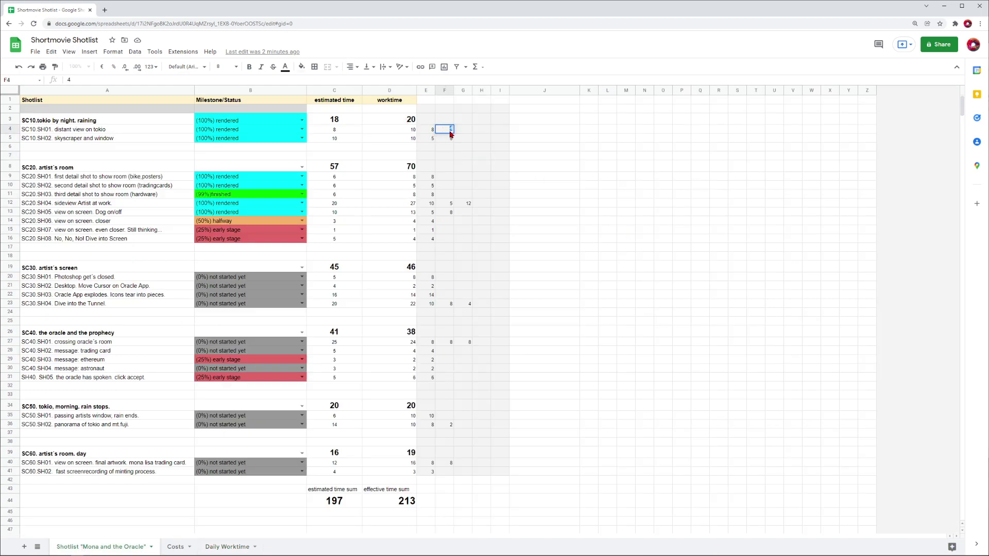
left_click(448, 139)
double_click(446, 139)
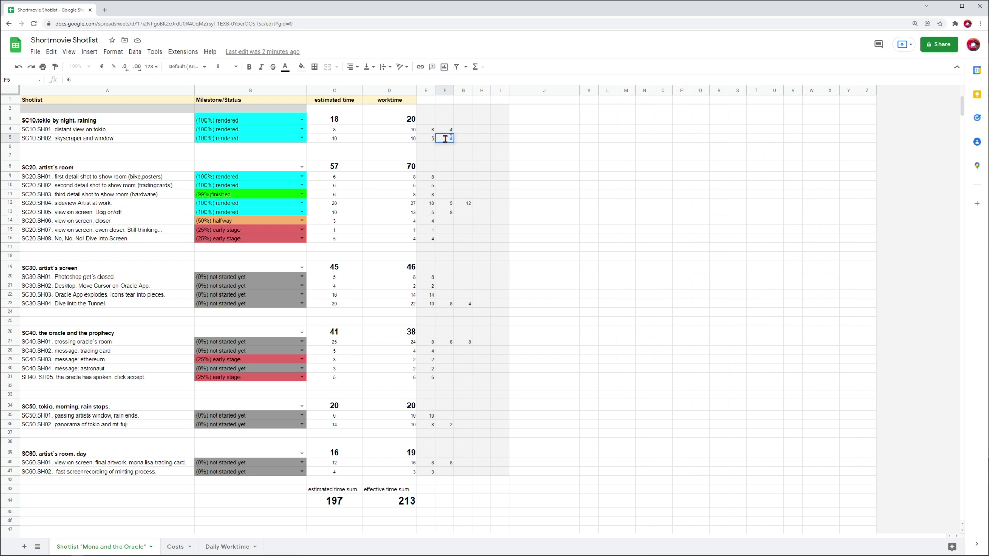
left_click(414, 140)
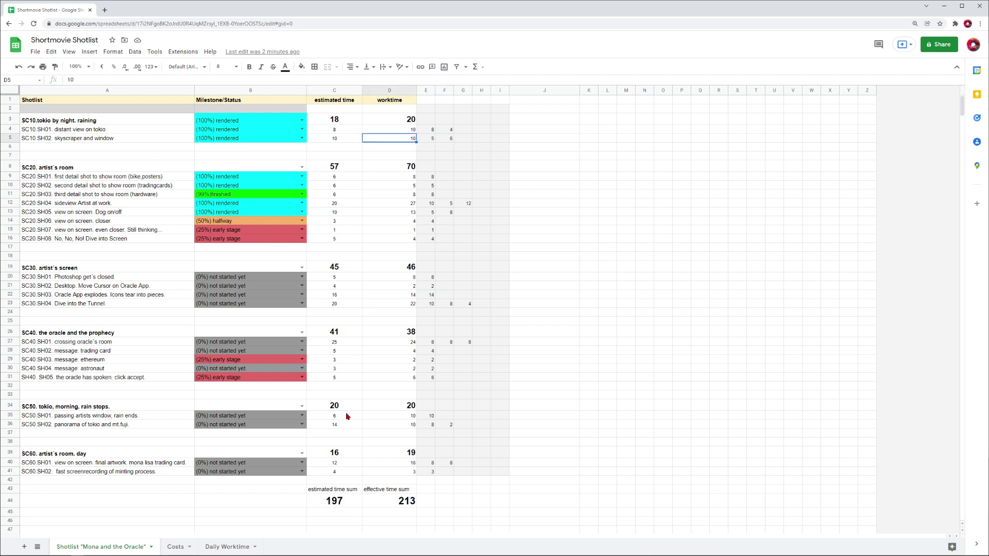